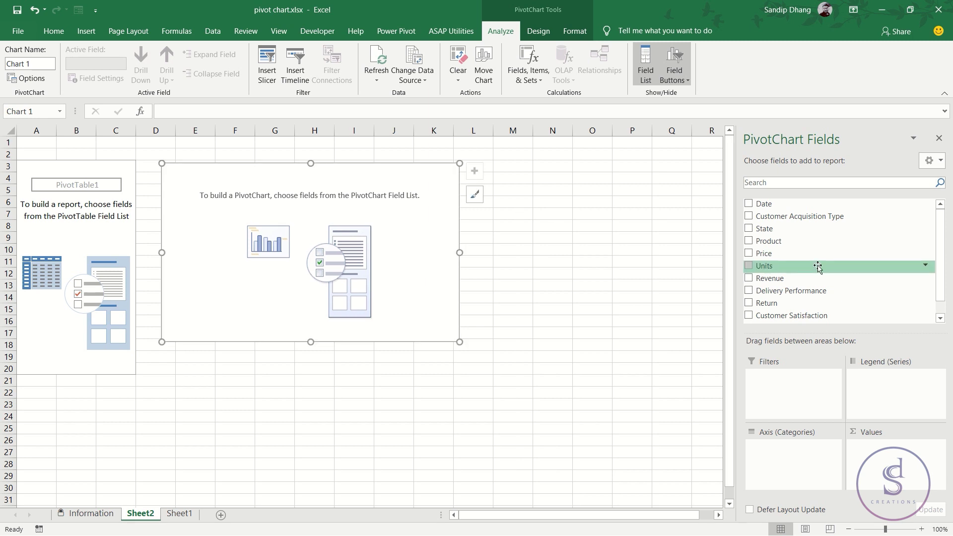
- Add State as the axis category and Revenue as the summed value of the PivotChart
scroll(818, 267, "down", 1)
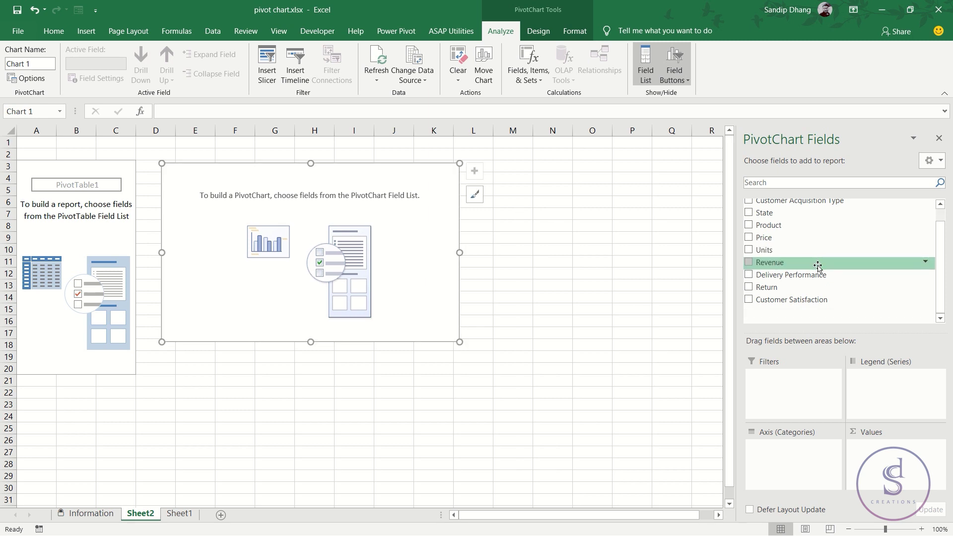
left_click(749, 213)
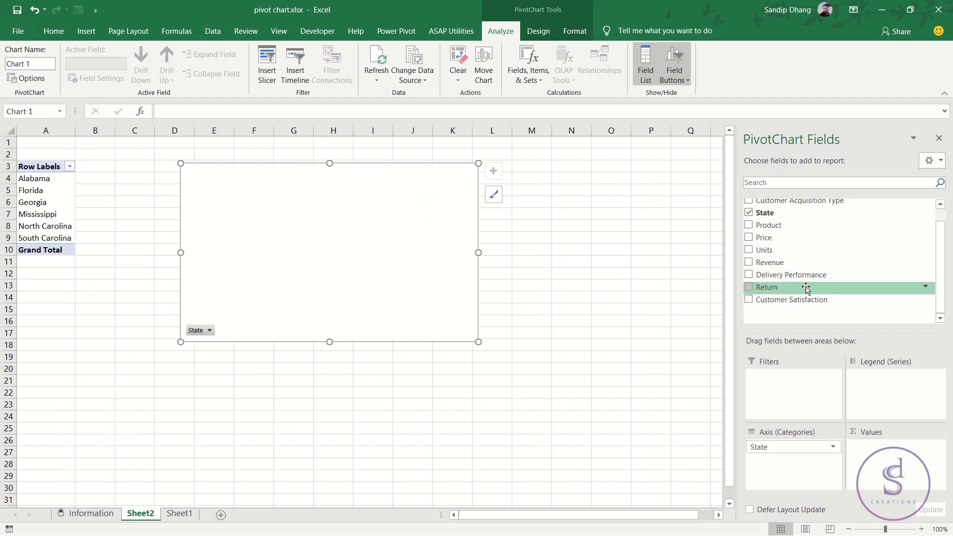
left_click(748, 262)
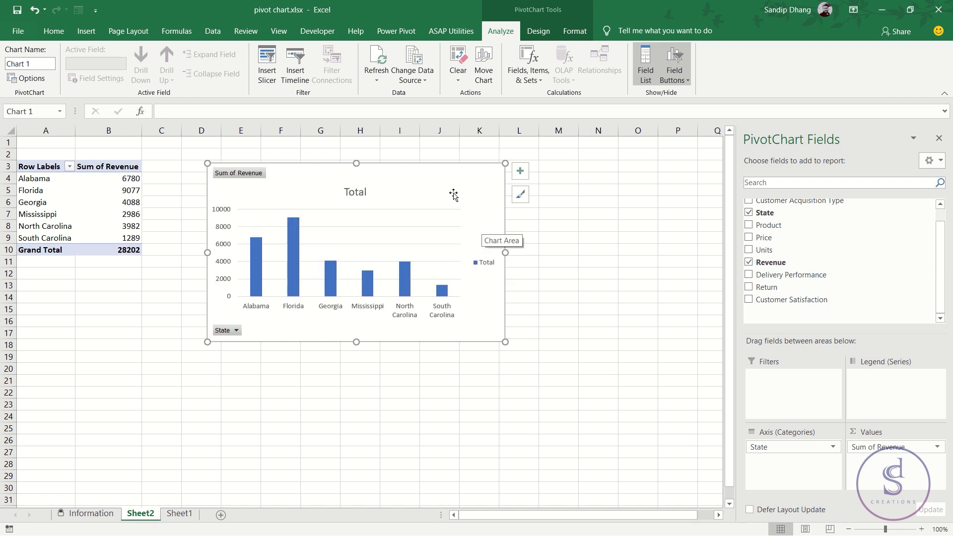
- Apply the chart style with the dark grey gradient background and move the chart right beside the pivot table, starting at column C
left_click(538, 30)
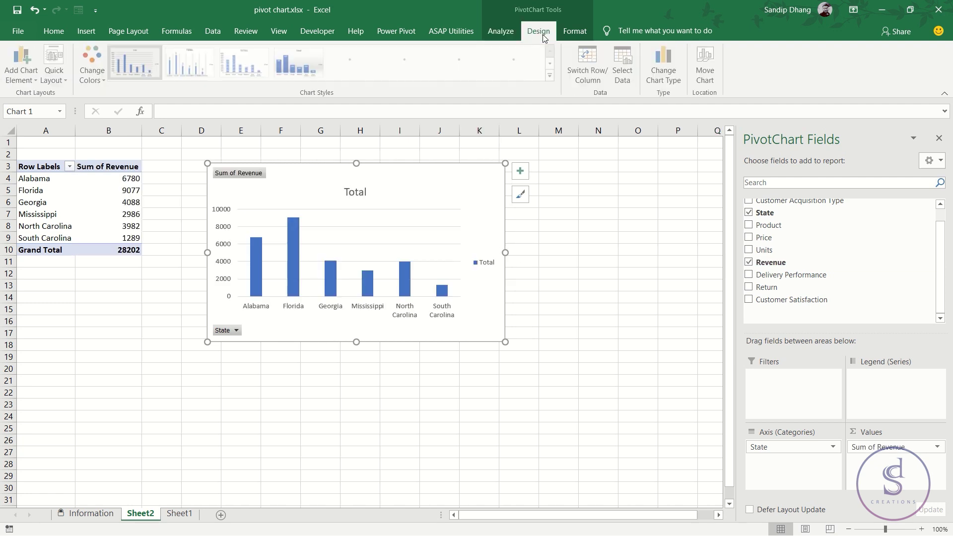
left_click(551, 76)
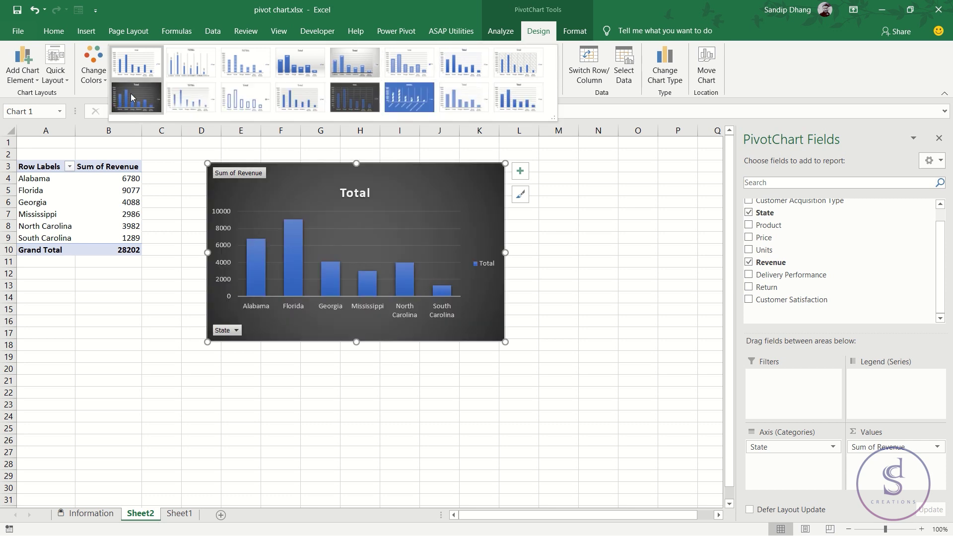
left_click(130, 93)
left_click_drag(389, 174, 332, 170)
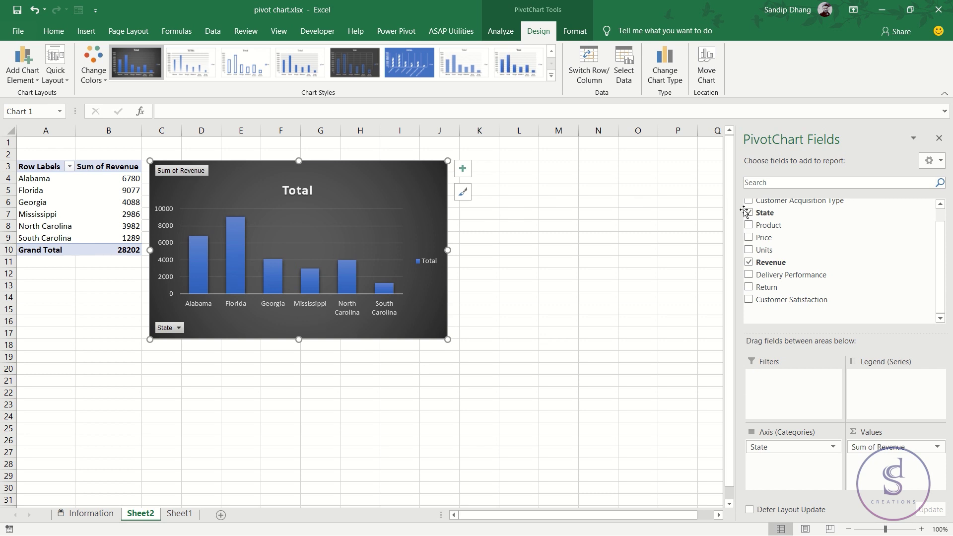
- Add Product as a report filter and filter the report by Product 1 and Product 2 in turn
left_click_drag(767, 221, 787, 385)
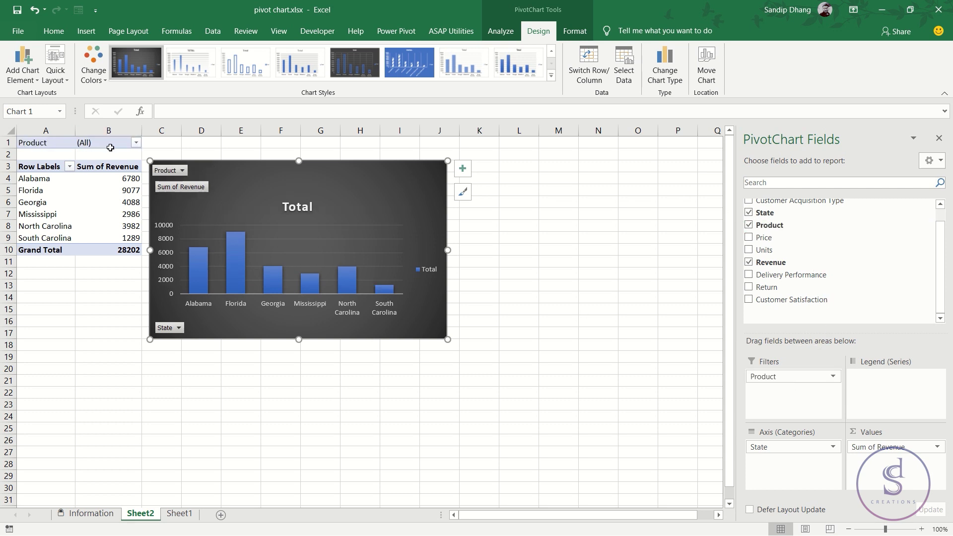
left_click(136, 144)
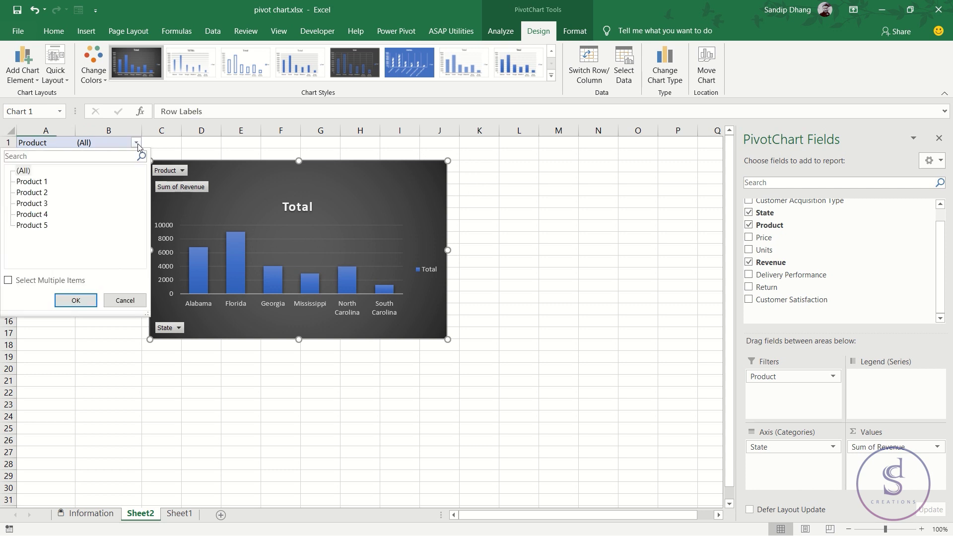
left_click(35, 183)
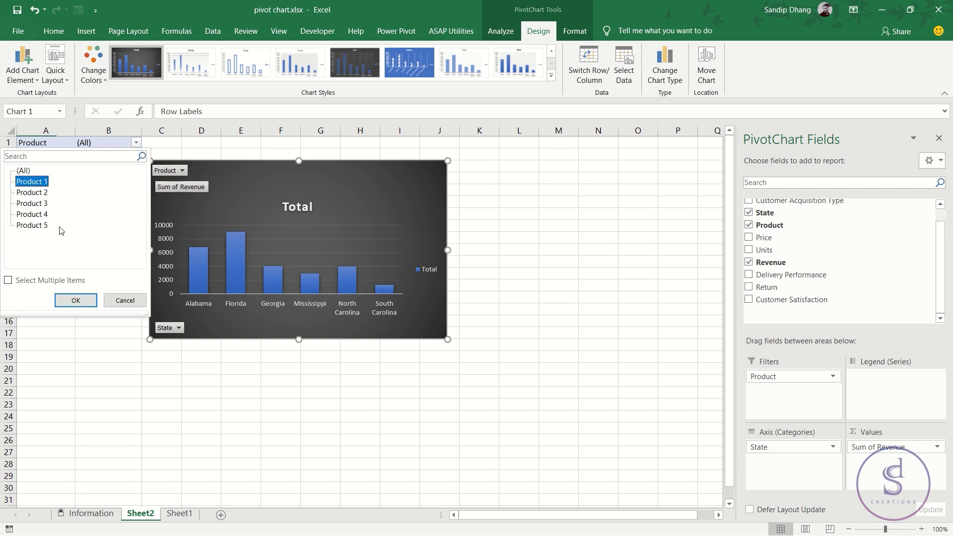
left_click(82, 300)
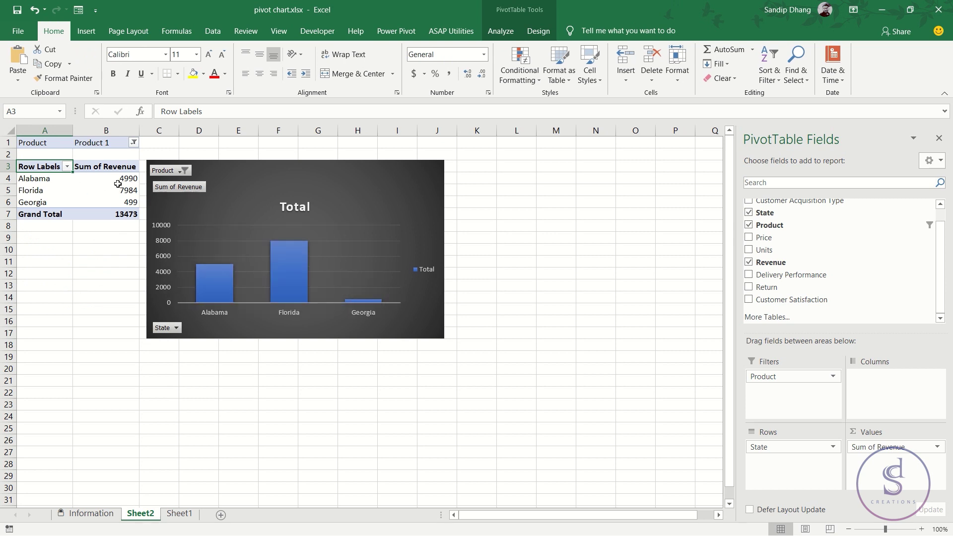
left_click(134, 144)
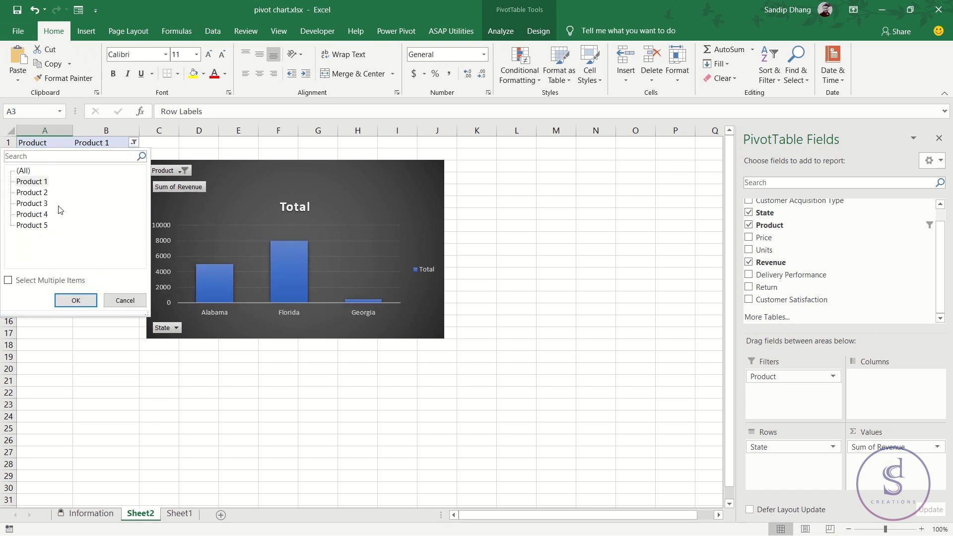
left_click(89, 300)
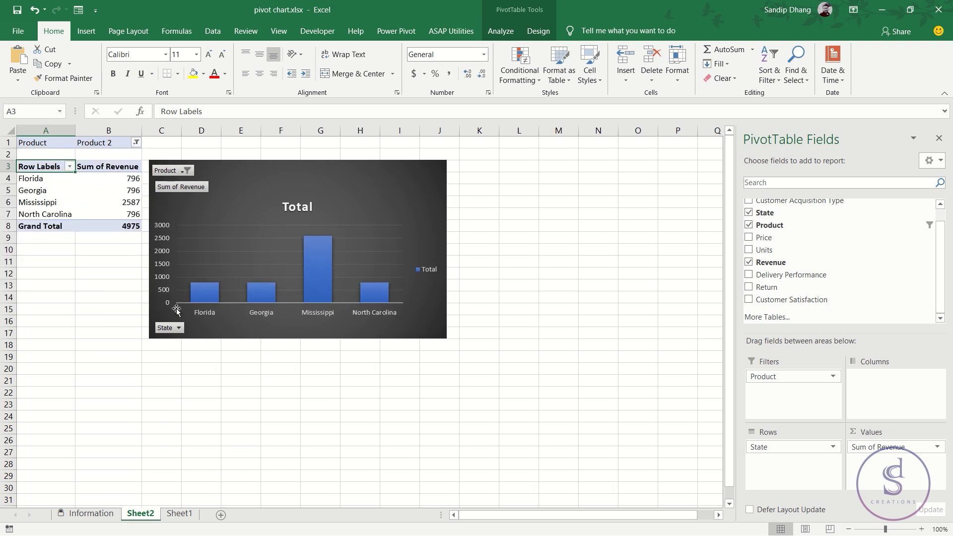
- Reset the Product filter to (All) and remove Product from the report filters
left_click(136, 143)
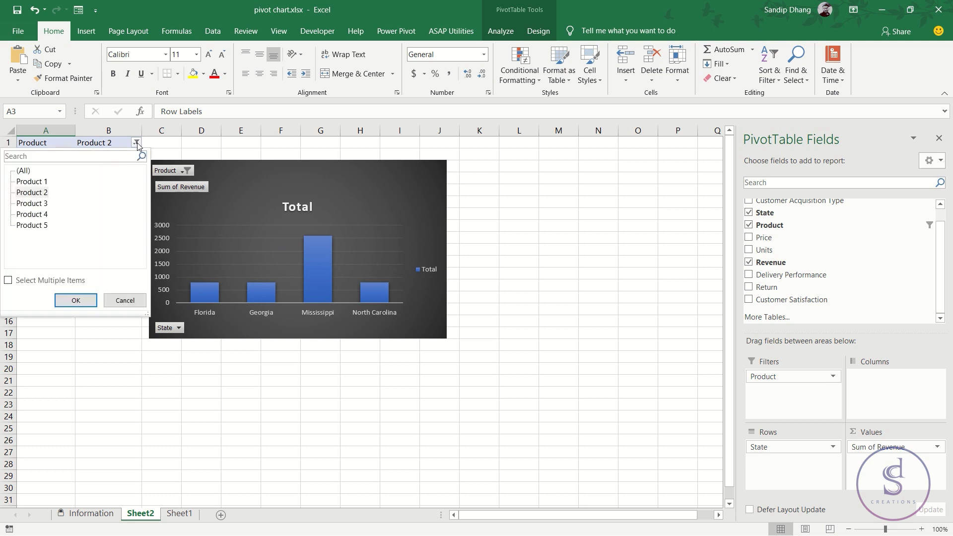
left_click(32, 214)
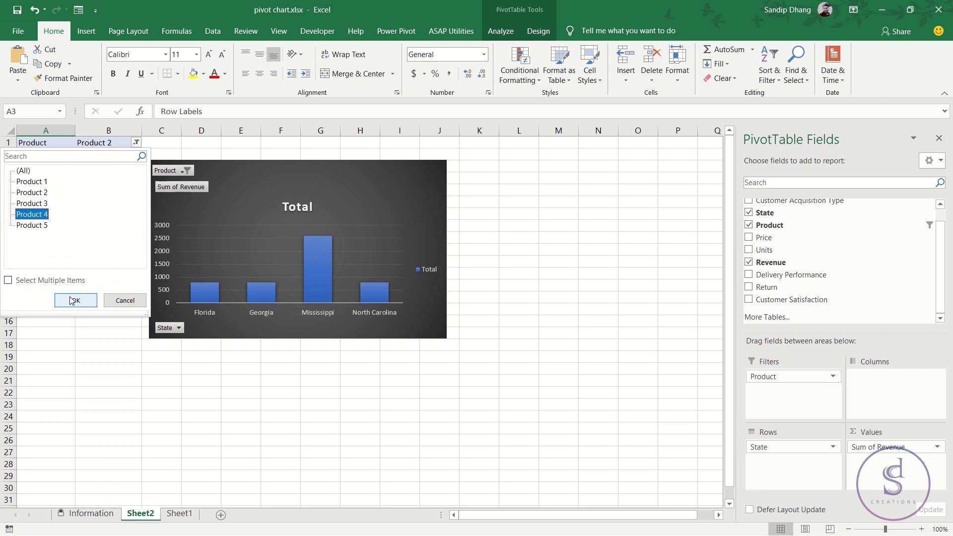
left_click(24, 172)
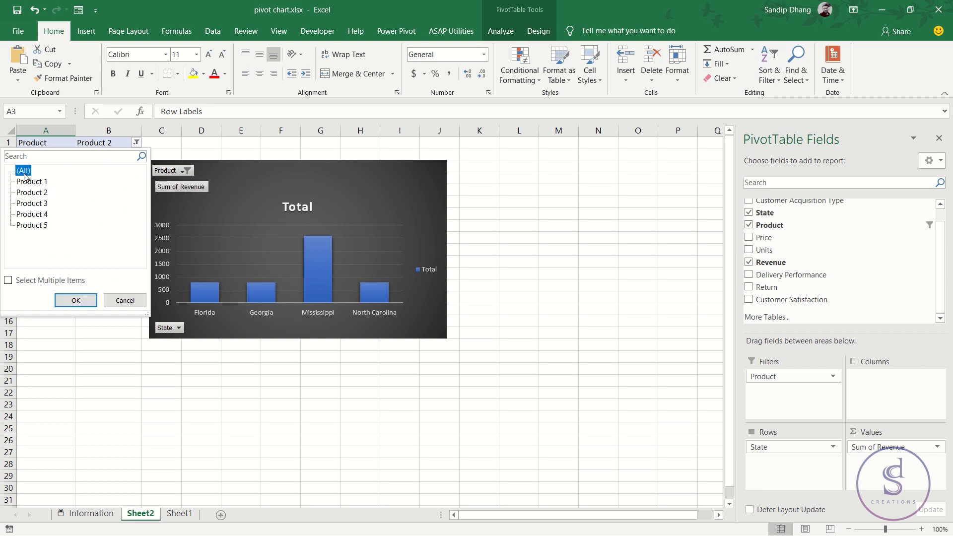
left_click(81, 301)
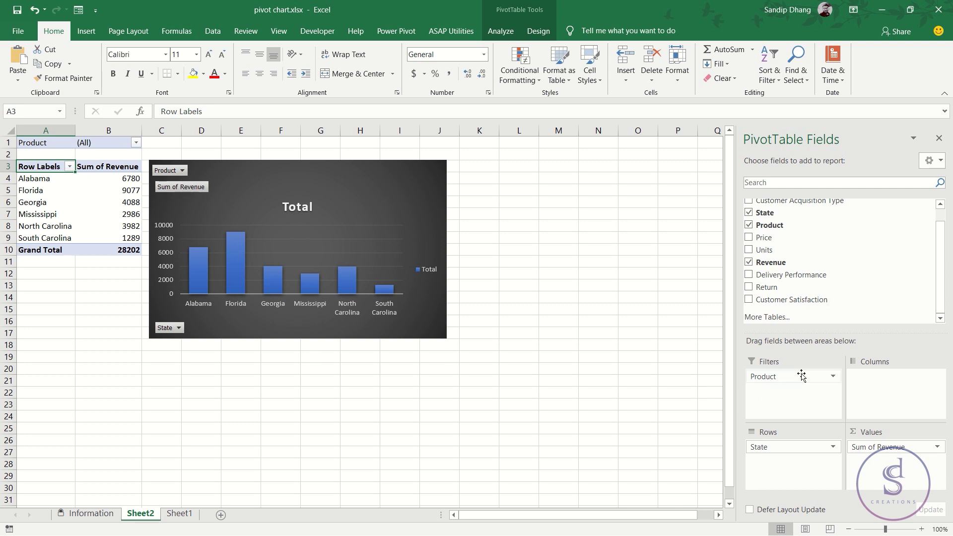
left_click_drag(800, 375, 653, 370)
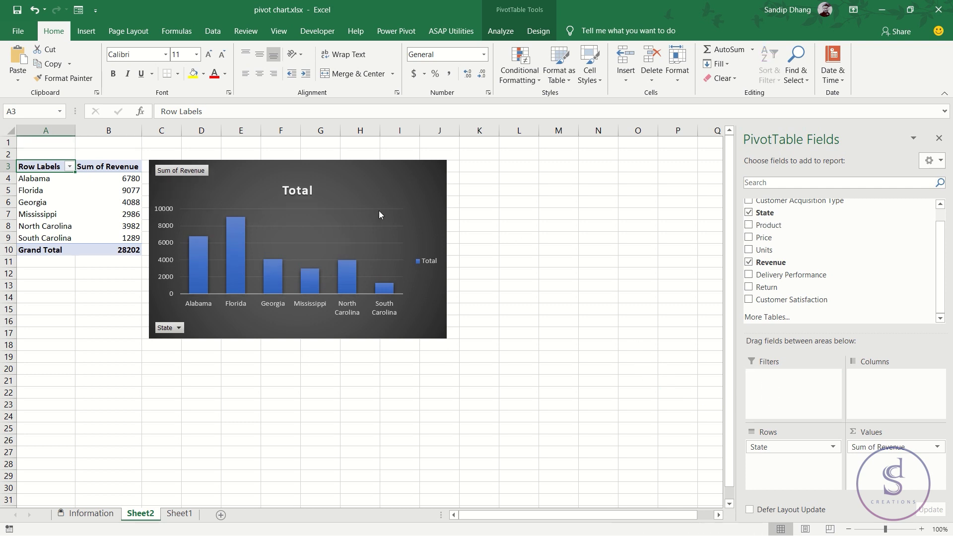
- Insert a slicer for the Product field of the pivot table
left_click(366, 178)
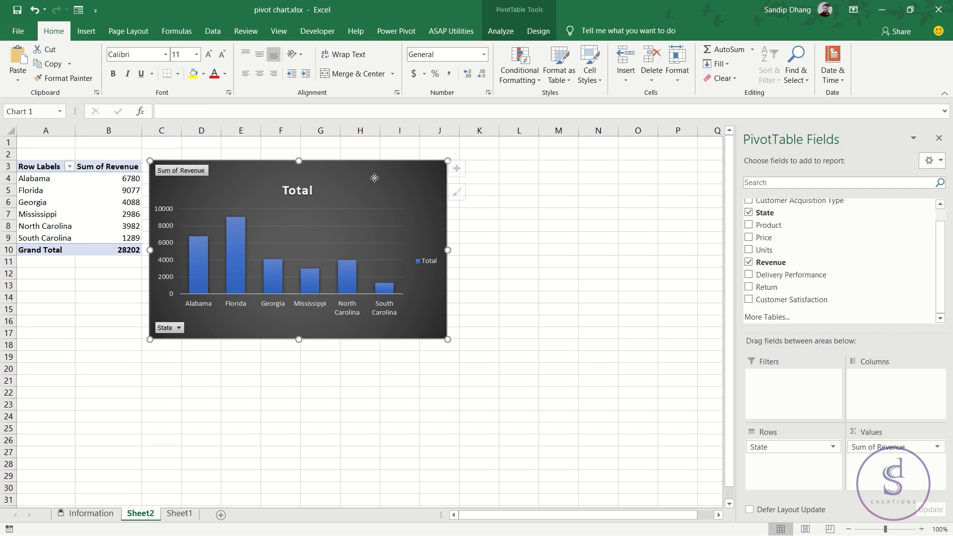
left_click(83, 180)
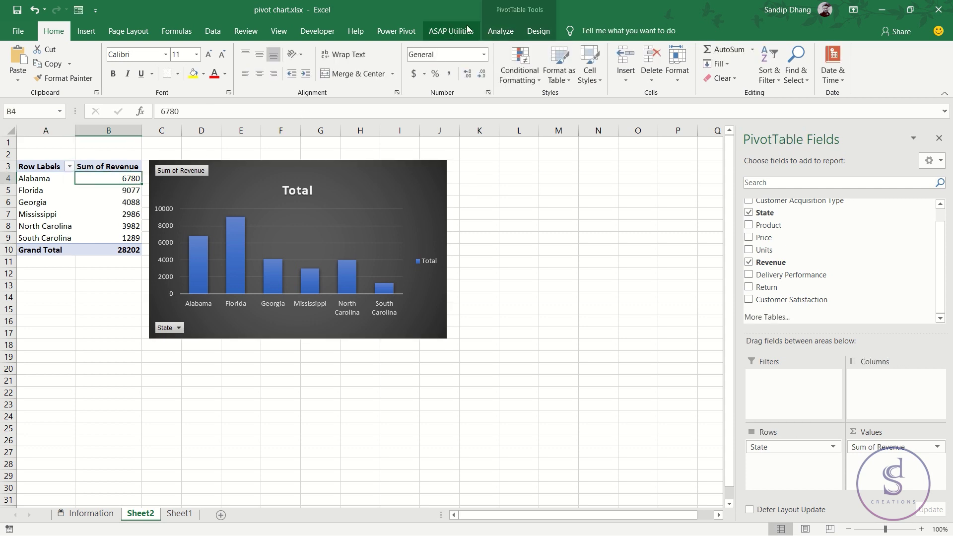
left_click(500, 30)
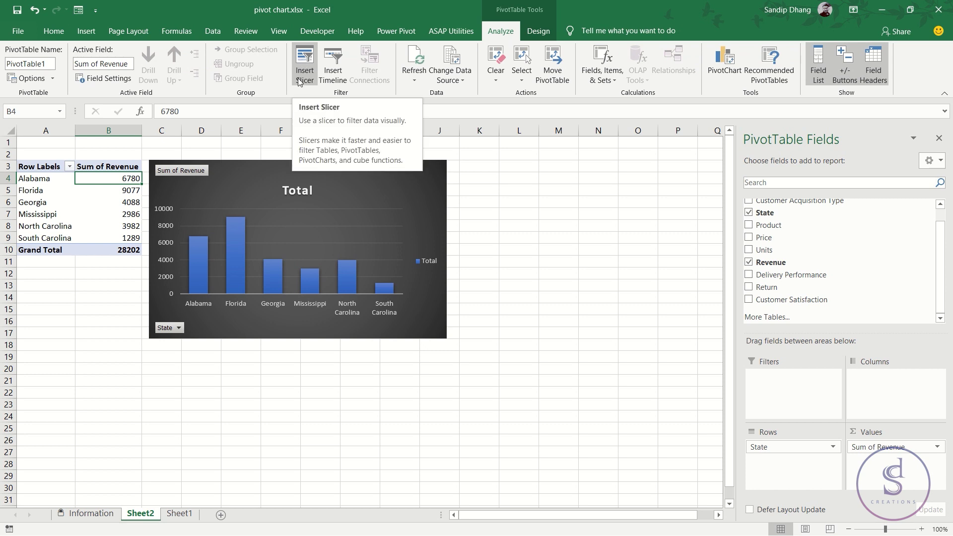
left_click(92, 33)
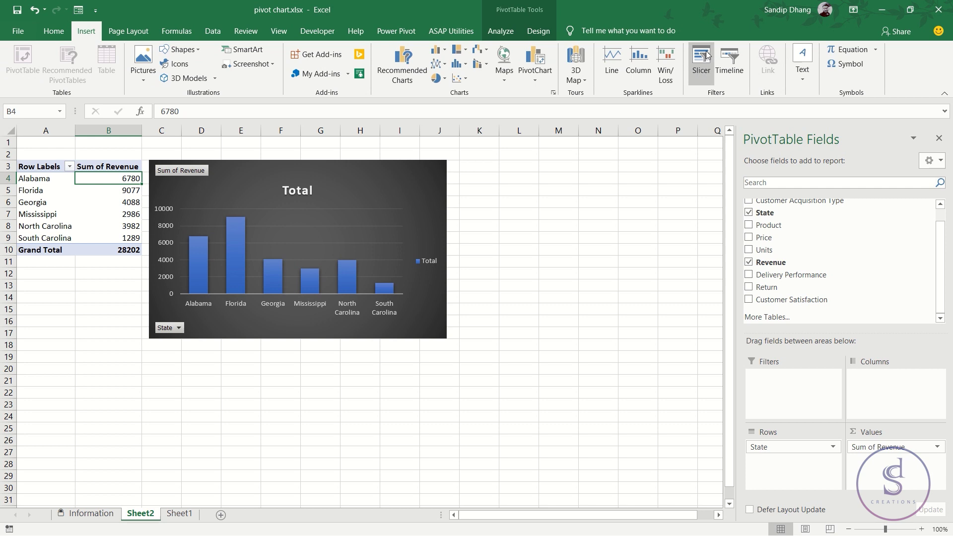
left_click(510, 31)
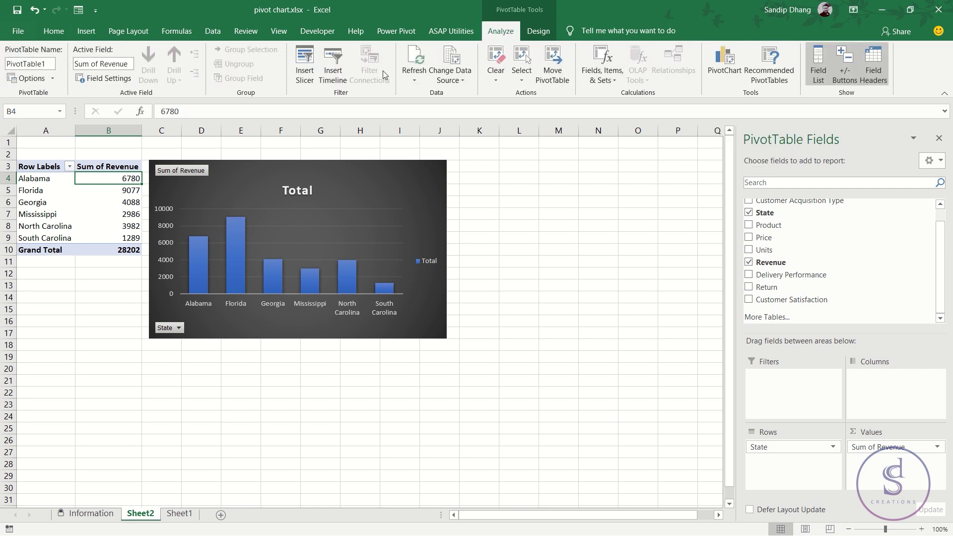
left_click(306, 70)
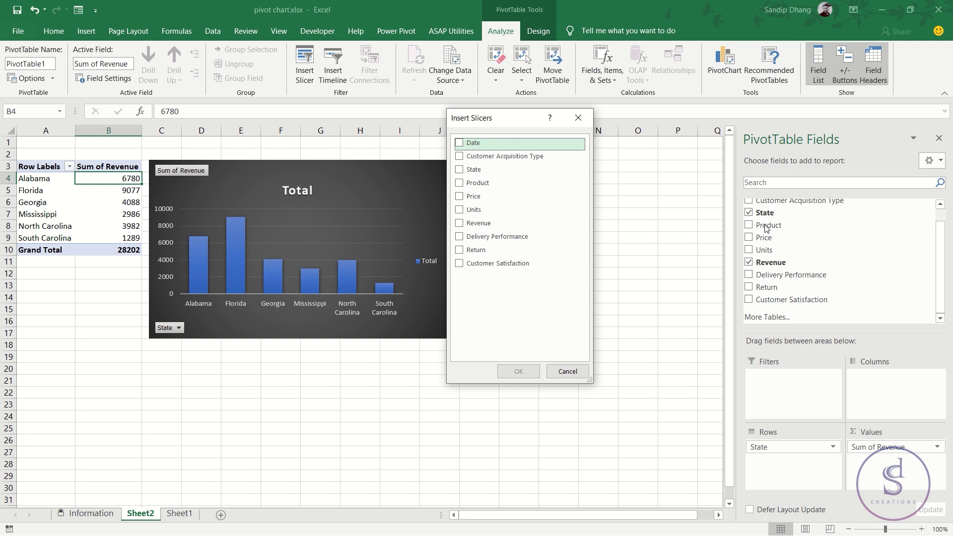
left_click(458, 184)
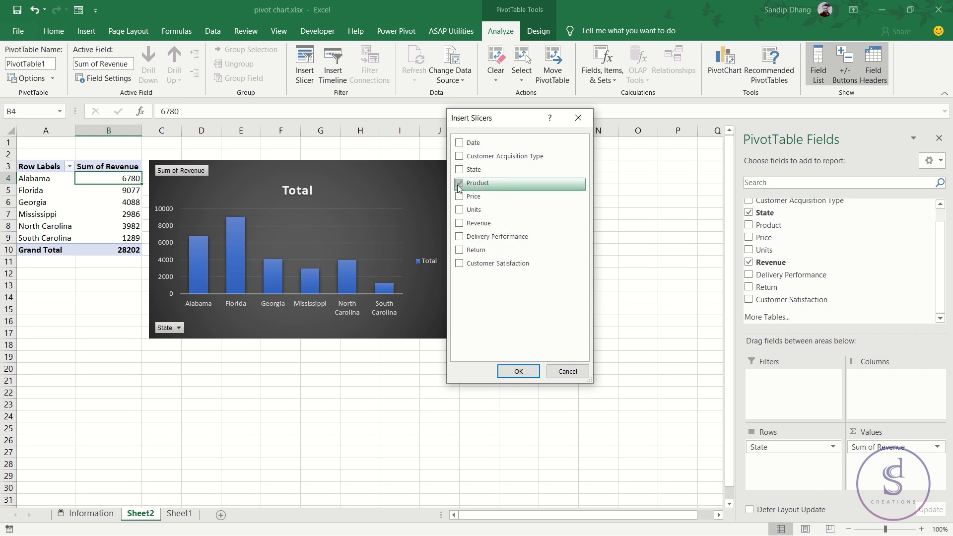
left_click(517, 367)
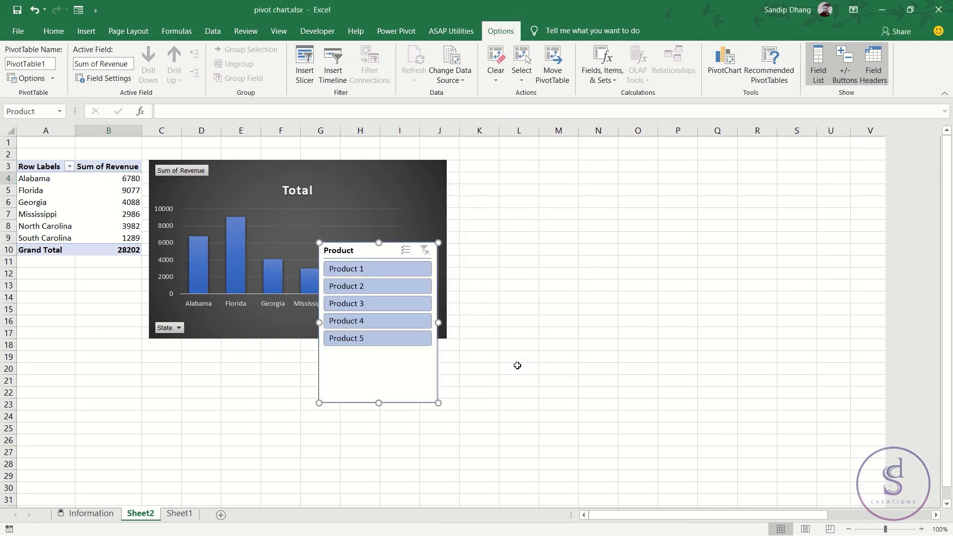
- Shorten the Product slicer to about 1.87" high and place it directly beside the chart, level with its upper edge
left_click_drag(379, 404, 378, 353)
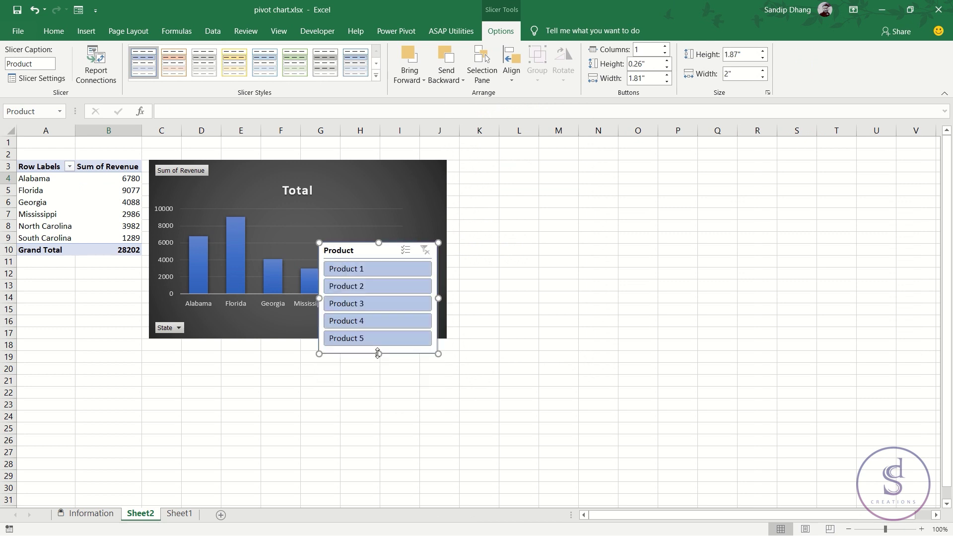
left_click_drag(365, 251, 497, 170)
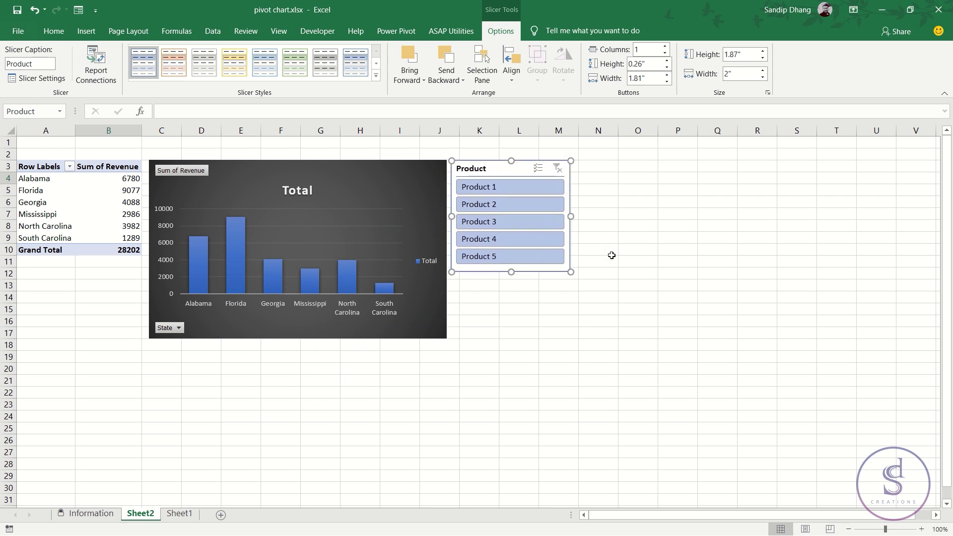
left_click(633, 251)
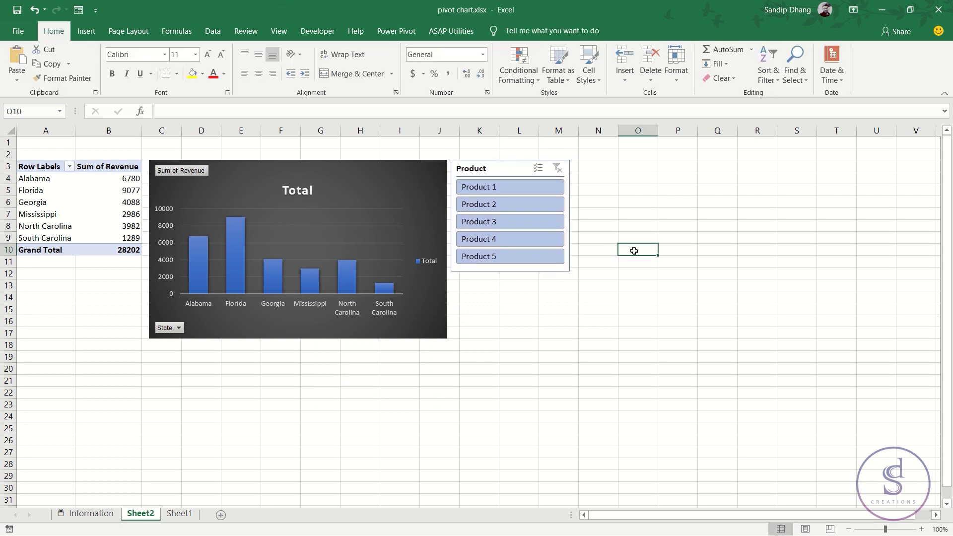
- Filter the chart with the slicer by Products 1 to 5 in turn, again by Products 1 and 4, and finish on Product 2
left_click(523, 189)
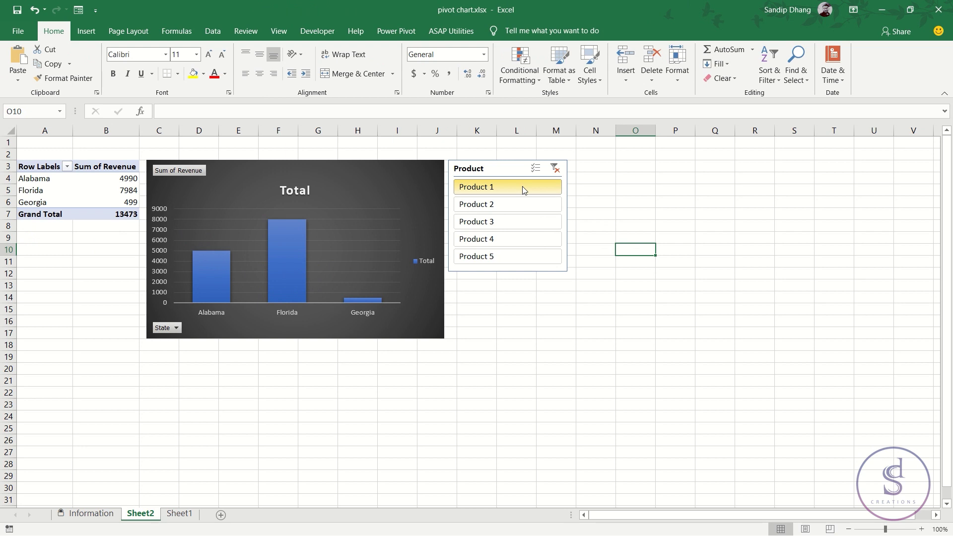
left_click(517, 205)
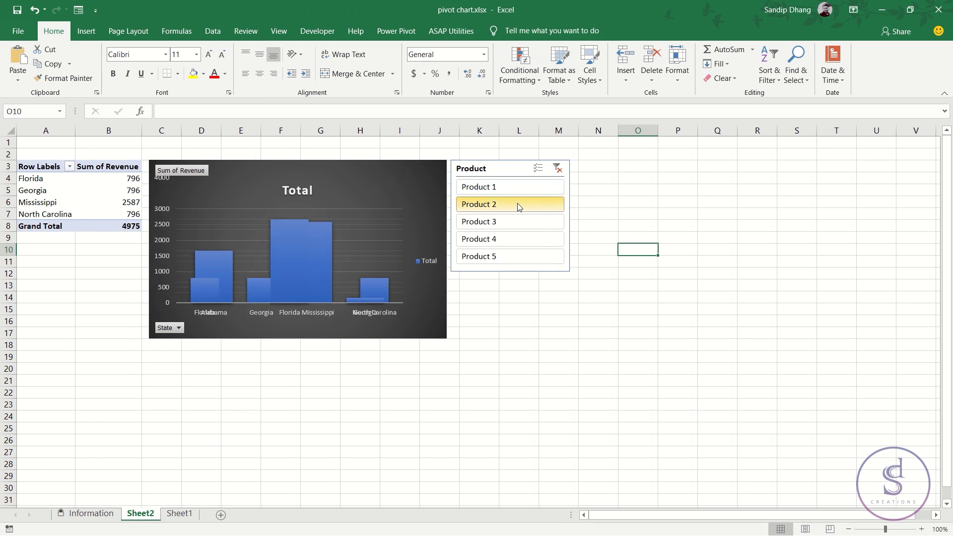
left_click(516, 223)
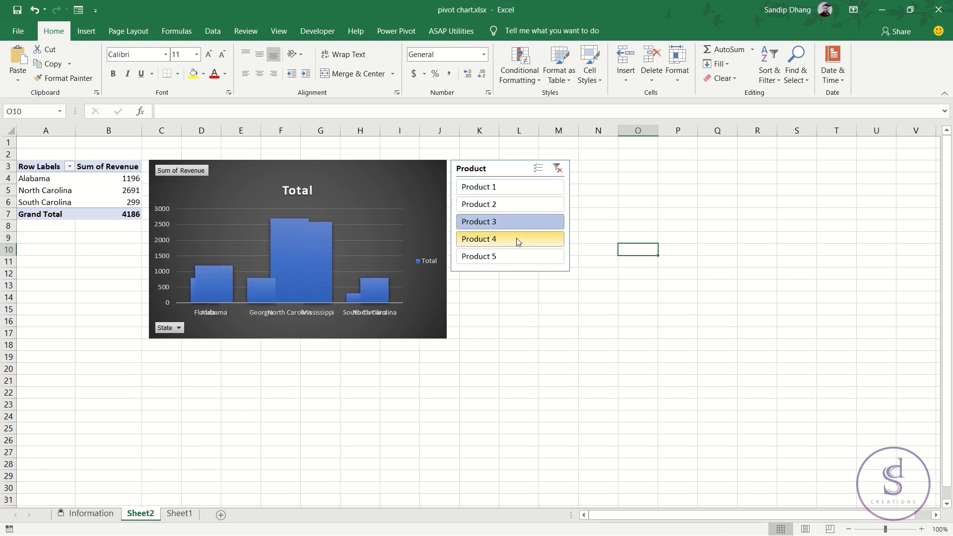
left_click(516, 241)
left_click(516, 256)
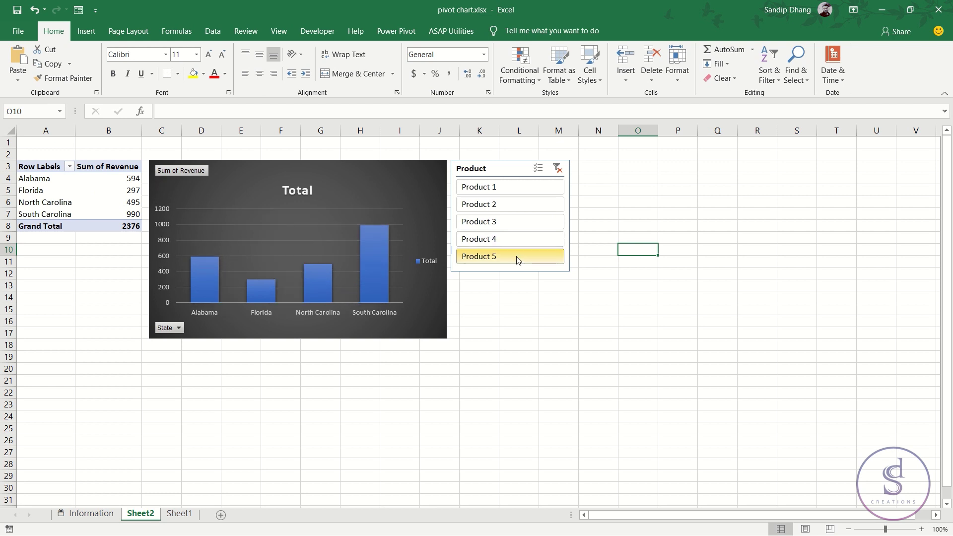
left_click(494, 188)
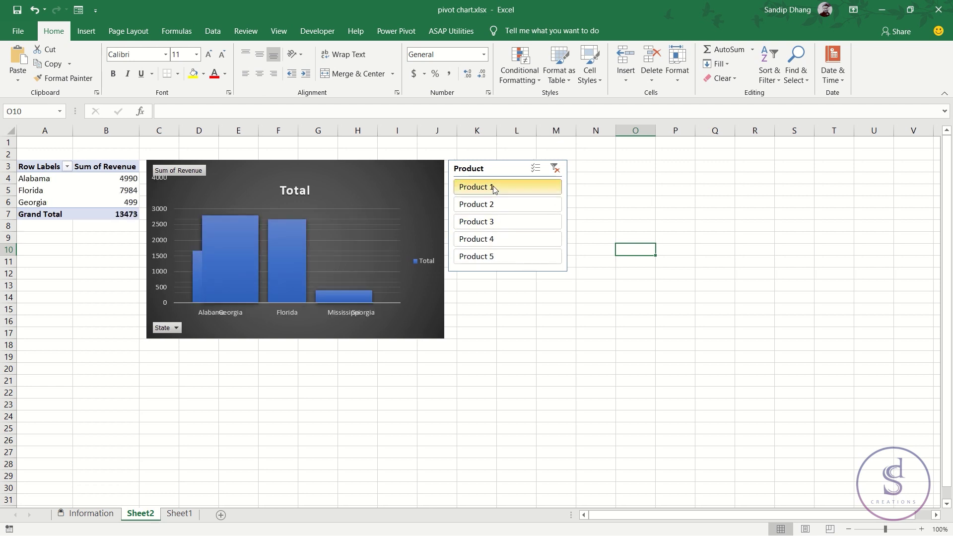
left_click(508, 237)
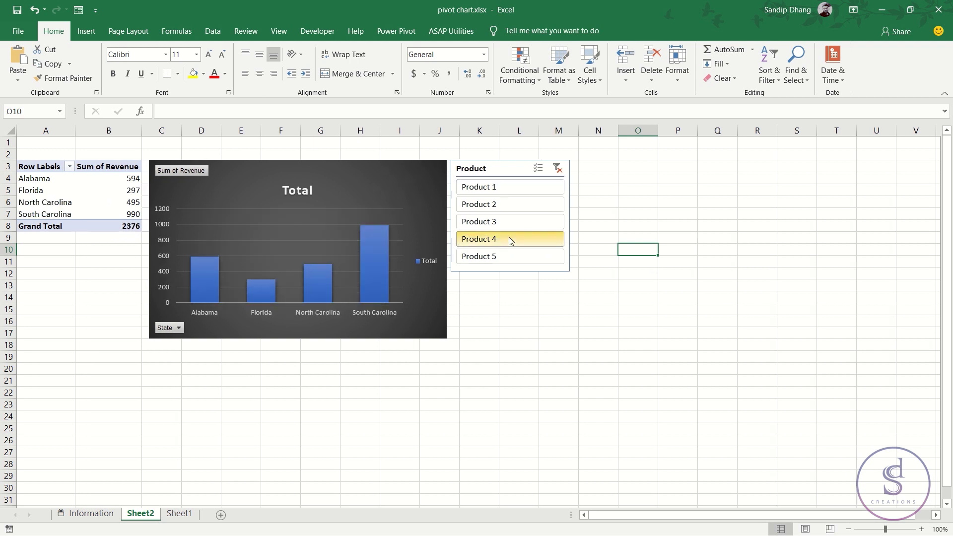
left_click(510, 211)
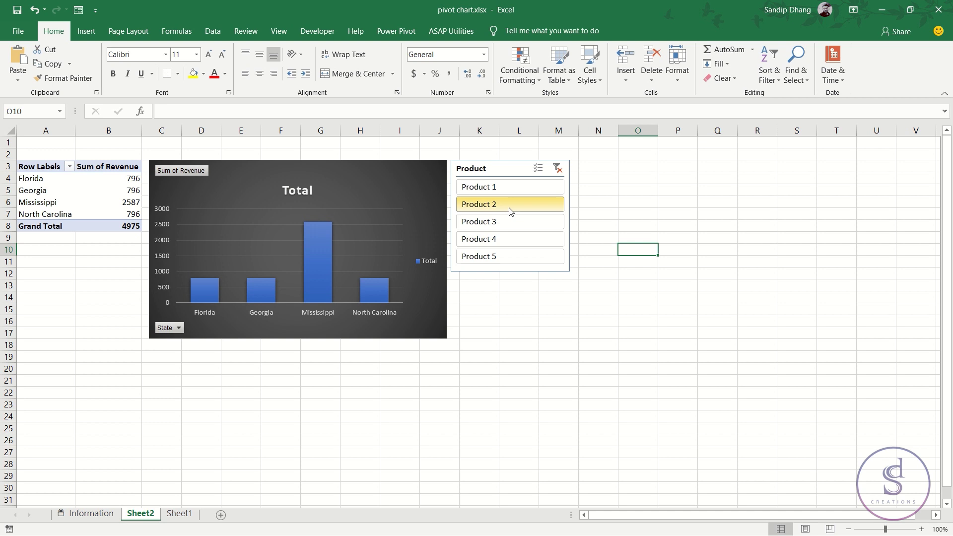
- Filter the chart with the Product slicer by Product 5 and return to Product 2
left_click(509, 254)
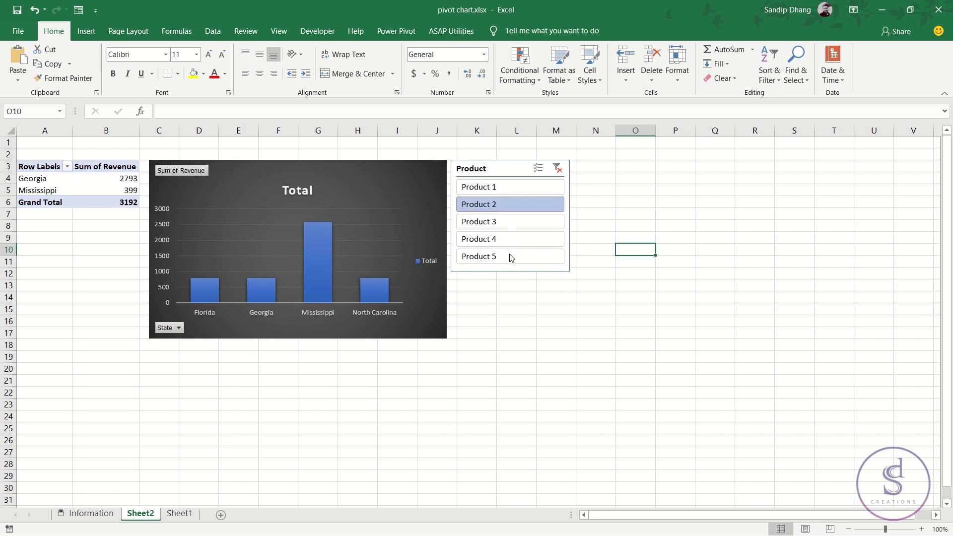
left_click(506, 206)
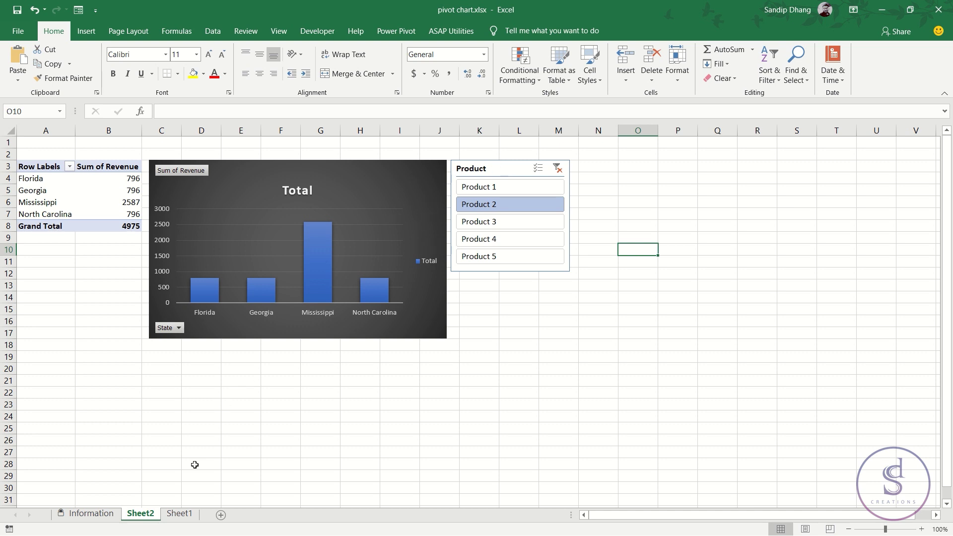
- Check the source data on Sheet1 and insert a timeline for the Date field of the PivotChart on Sheet2
left_click(183, 514)
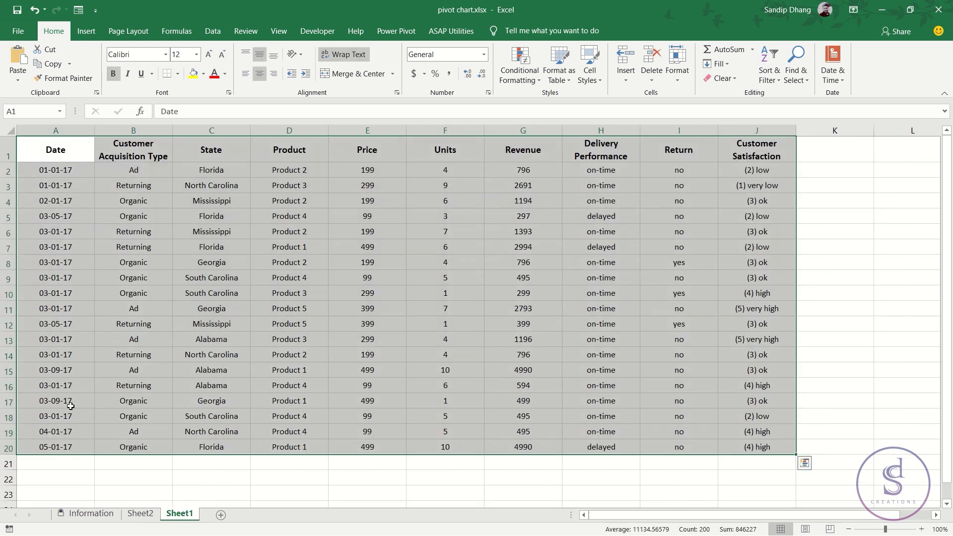
left_click(140, 514)
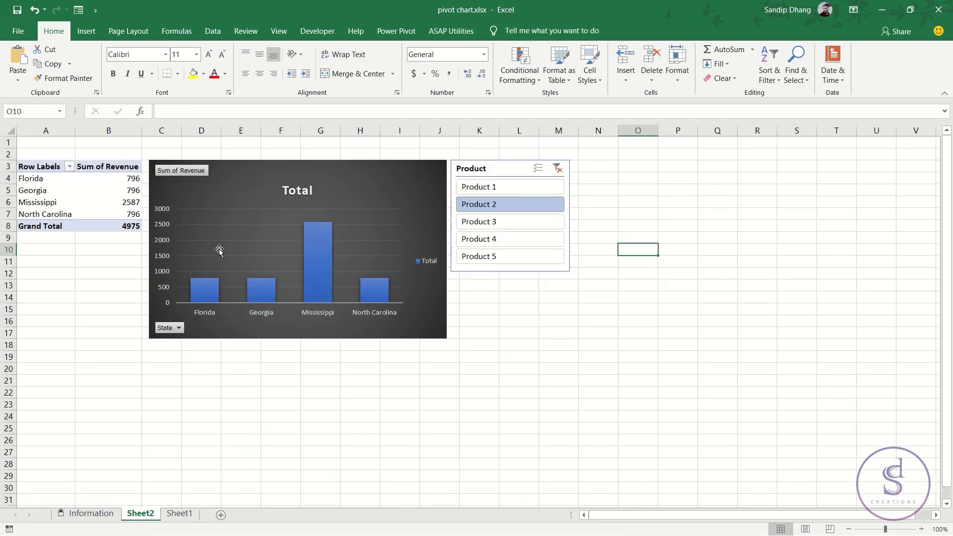
left_click(228, 173)
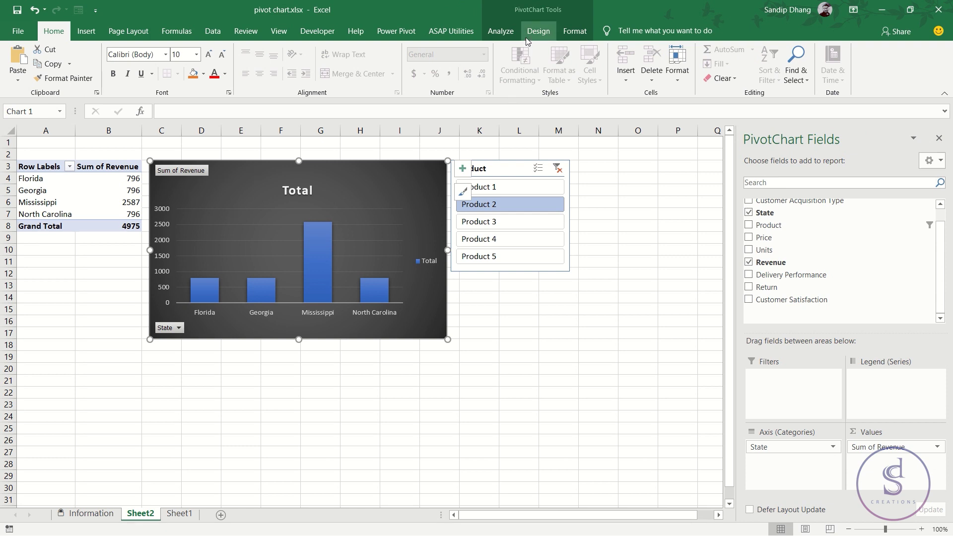
left_click(500, 31)
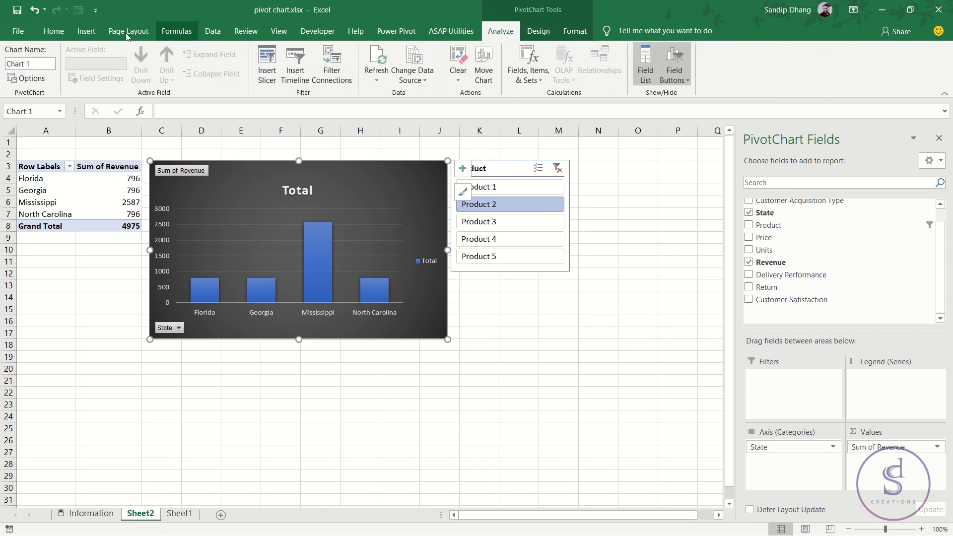
left_click(87, 32)
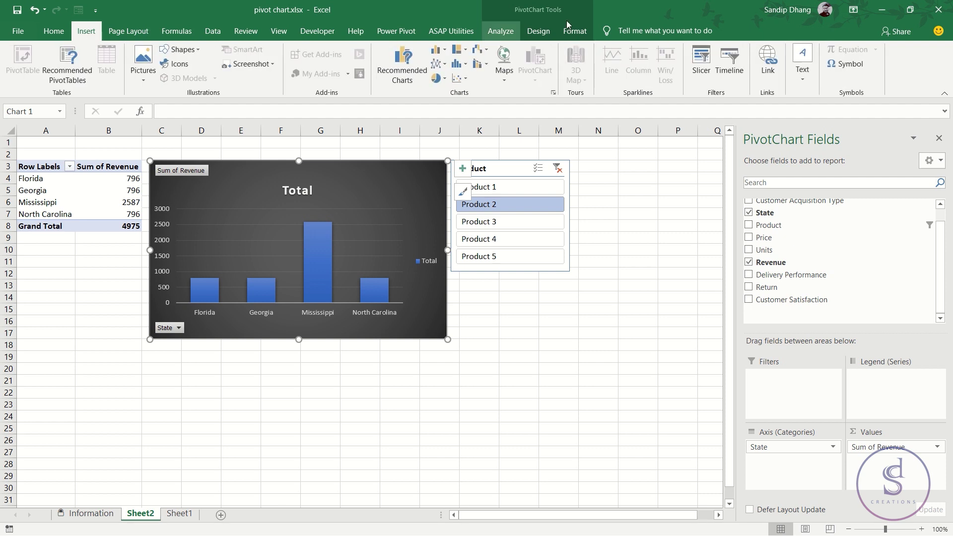
left_click(736, 56)
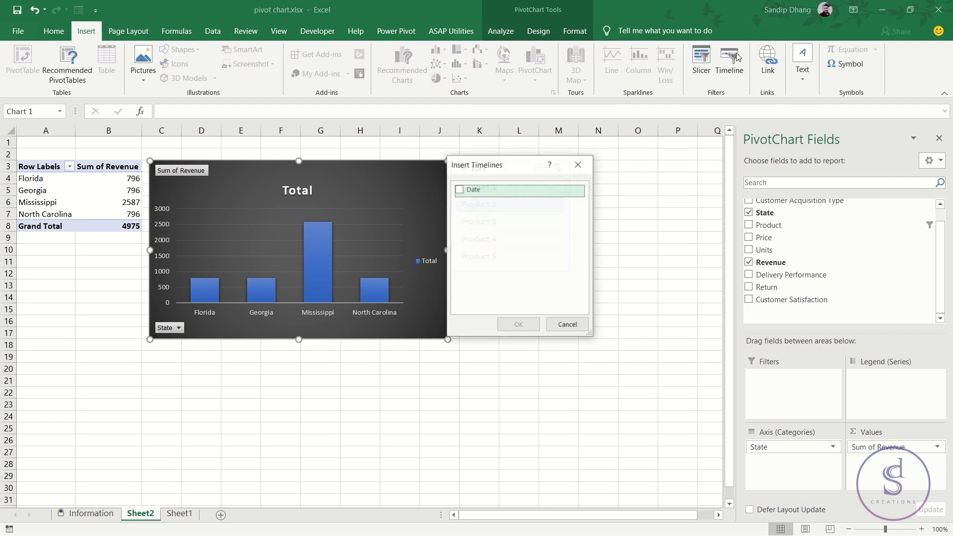
left_click(461, 190)
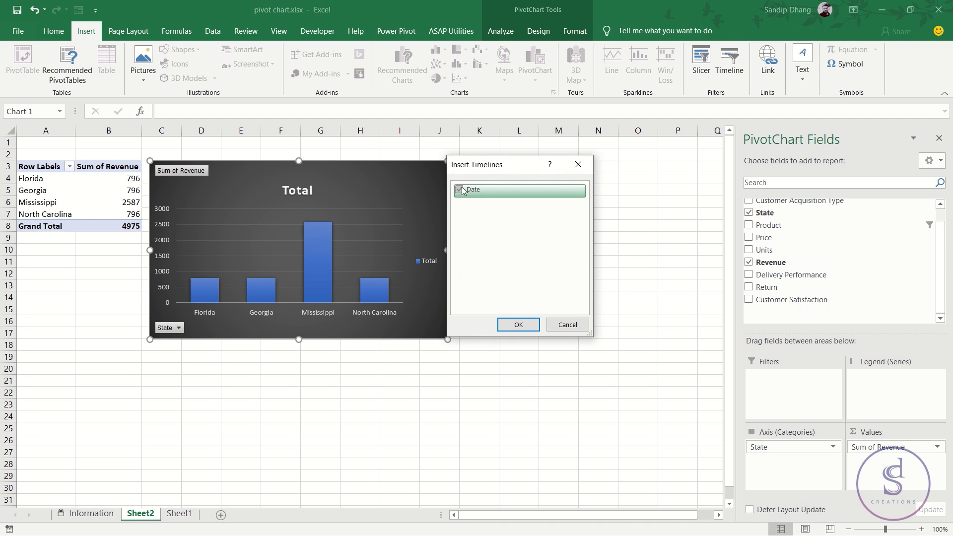
left_click(518, 324)
- Place the Date timeline directly below the chart, widen it to about 4.98" and set its time level to YEARS
left_click_drag(420, 295, 300, 349)
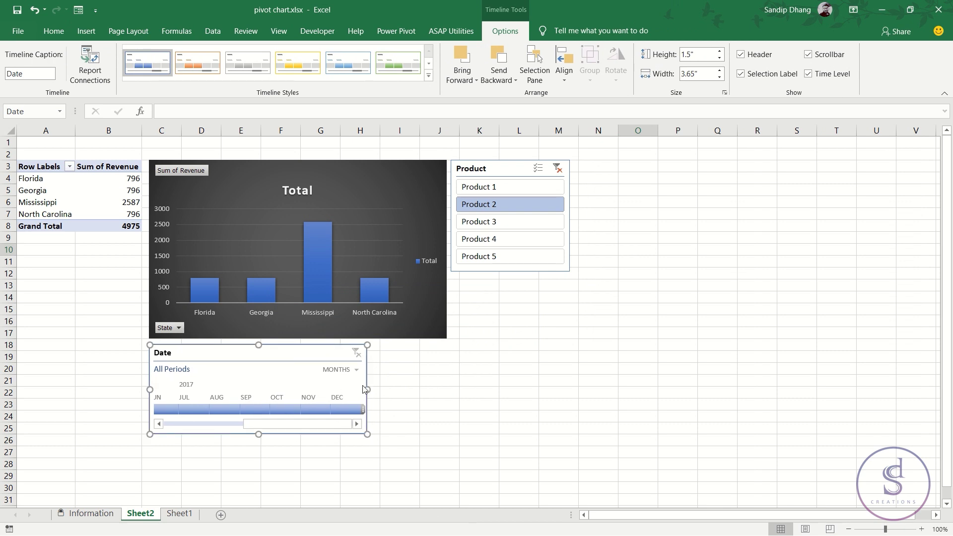
left_click_drag(374, 391, 446, 382)
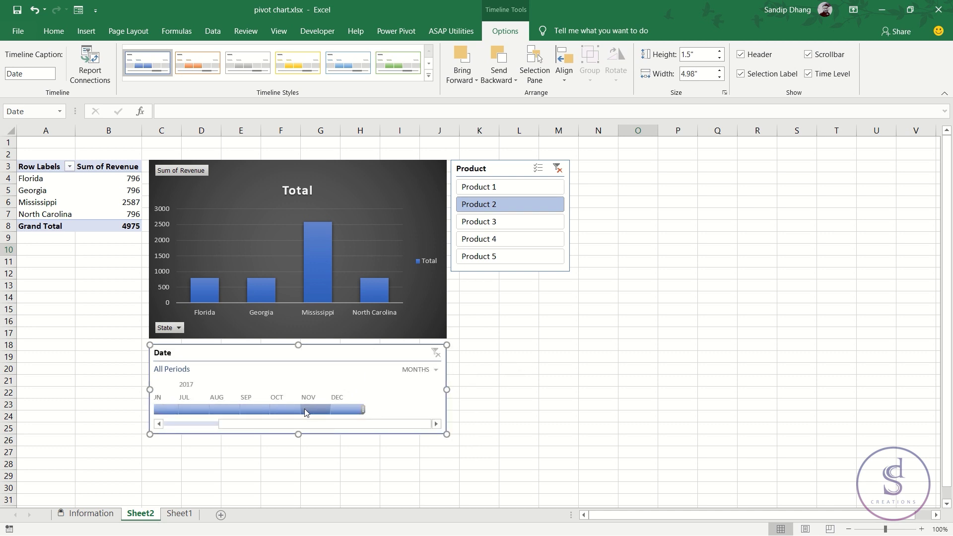
left_click(437, 370)
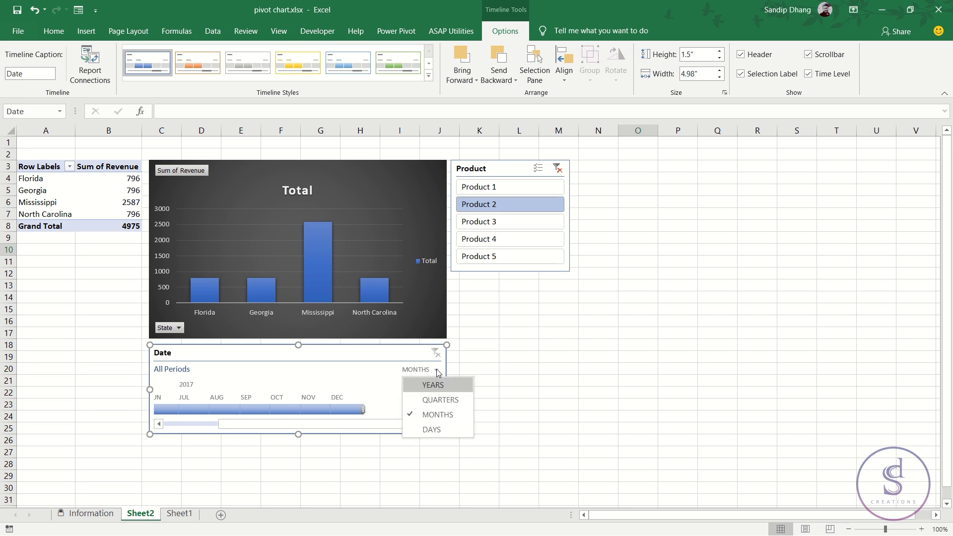
key("Escape")
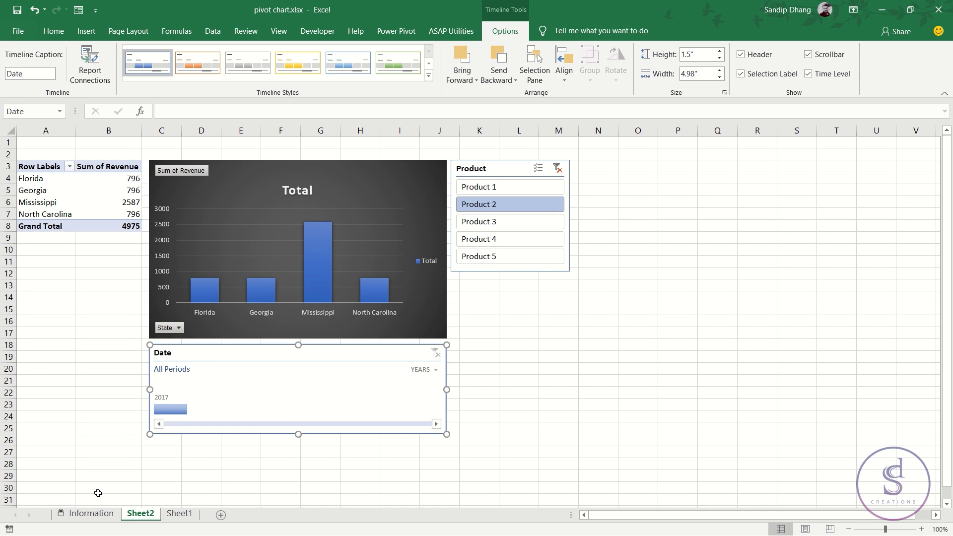
- Change the date in cell A3 of the source data on Sheet1 to 01-01-2016
left_click(178, 513)
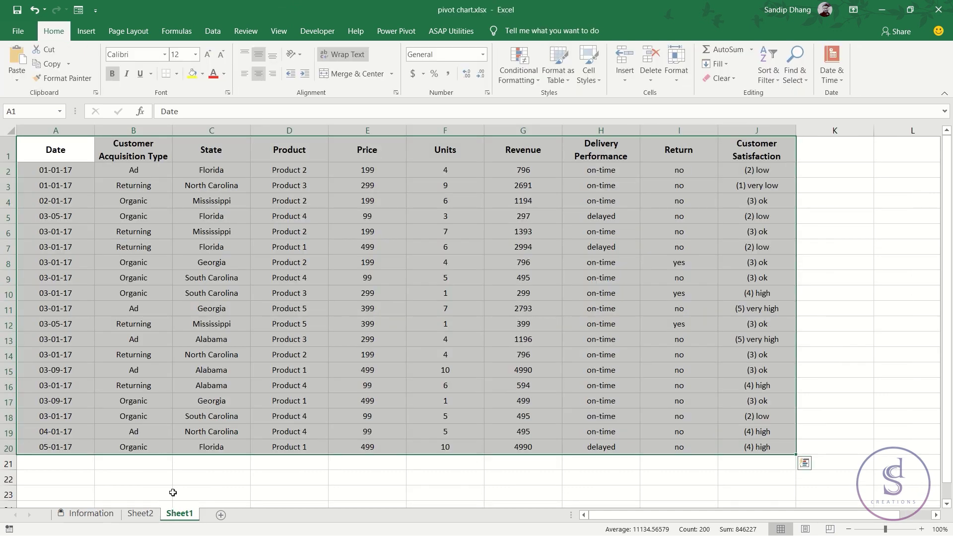
left_click(76, 187)
left_click(212, 109)
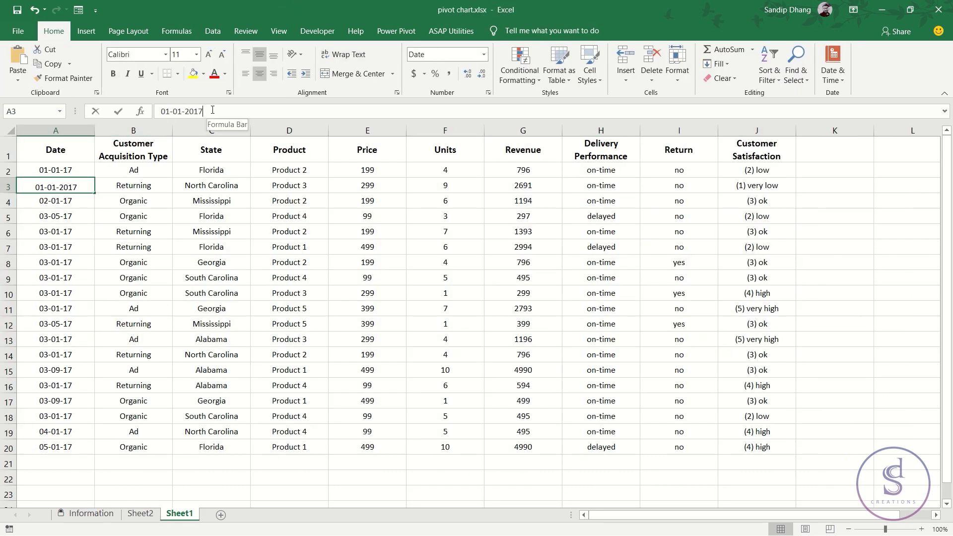
key("BackSpace")
type("6")
key("Return")
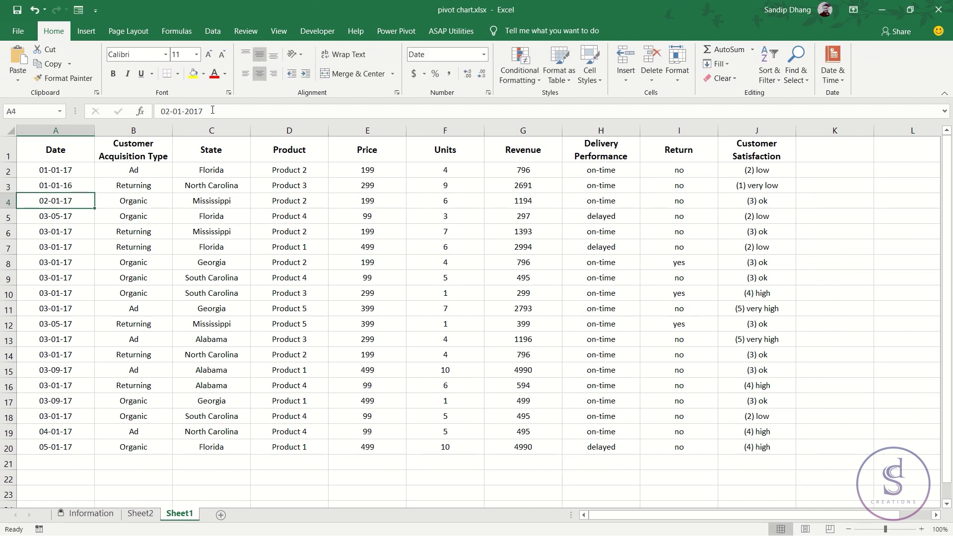
- Refresh the PivotChart on Sheet2 so that it takes over the edited source data
left_click(147, 514)
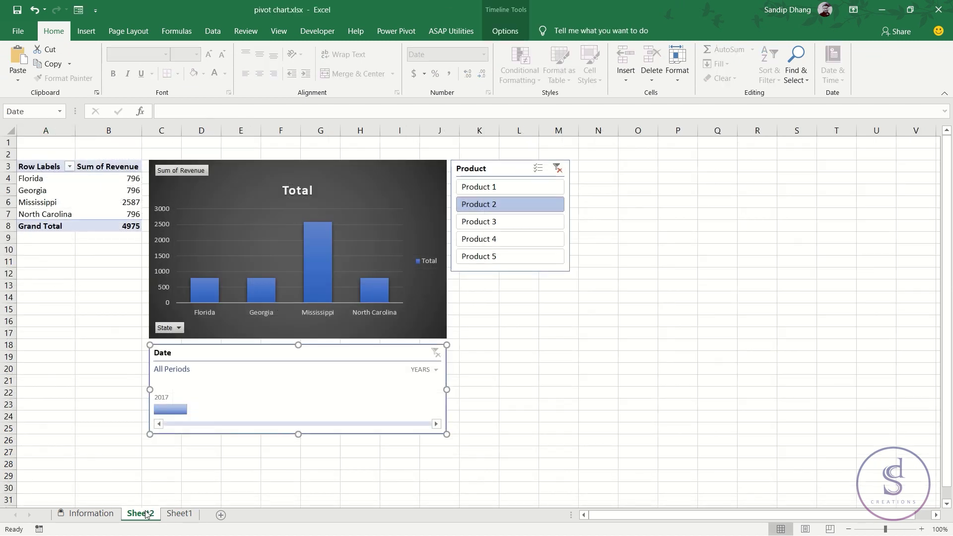
left_click(367, 246)
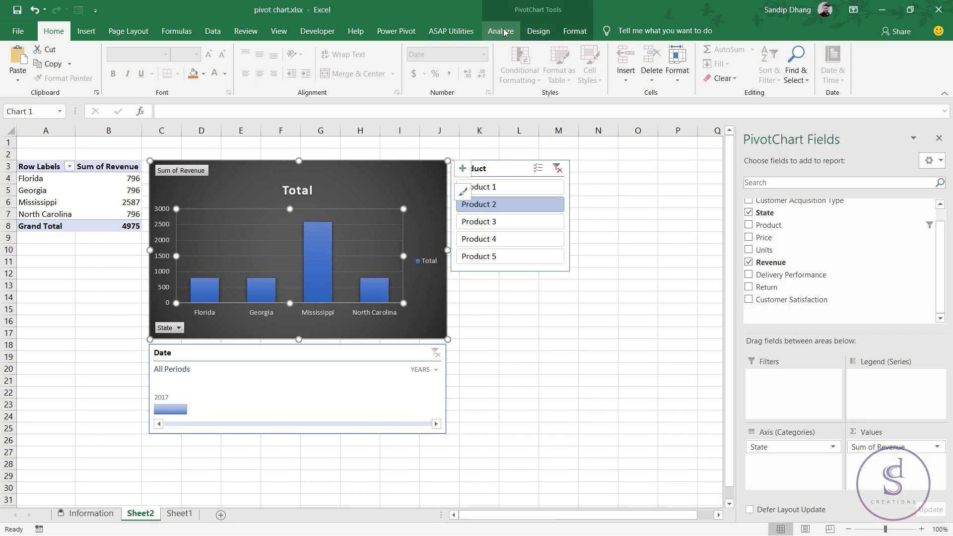
left_click(504, 33)
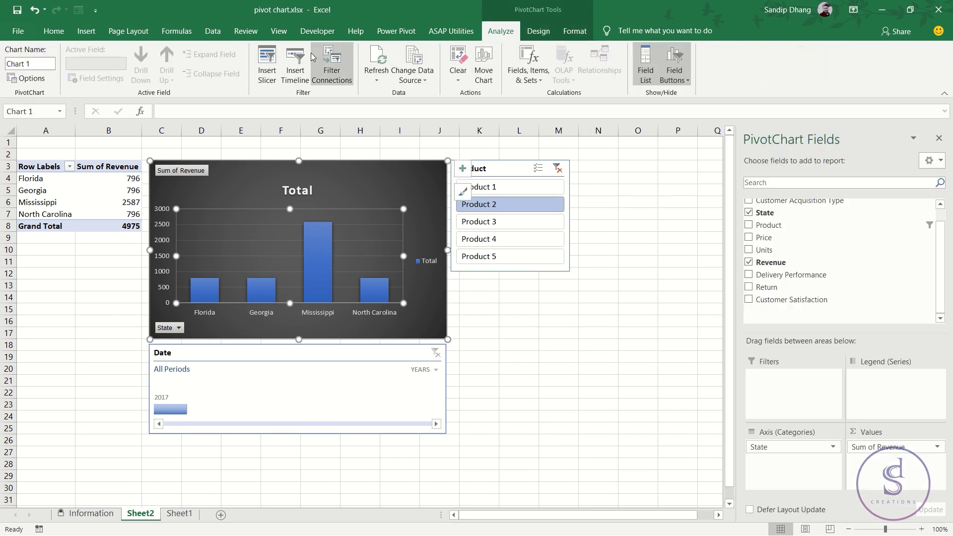
left_click(376, 78)
left_click(389, 111)
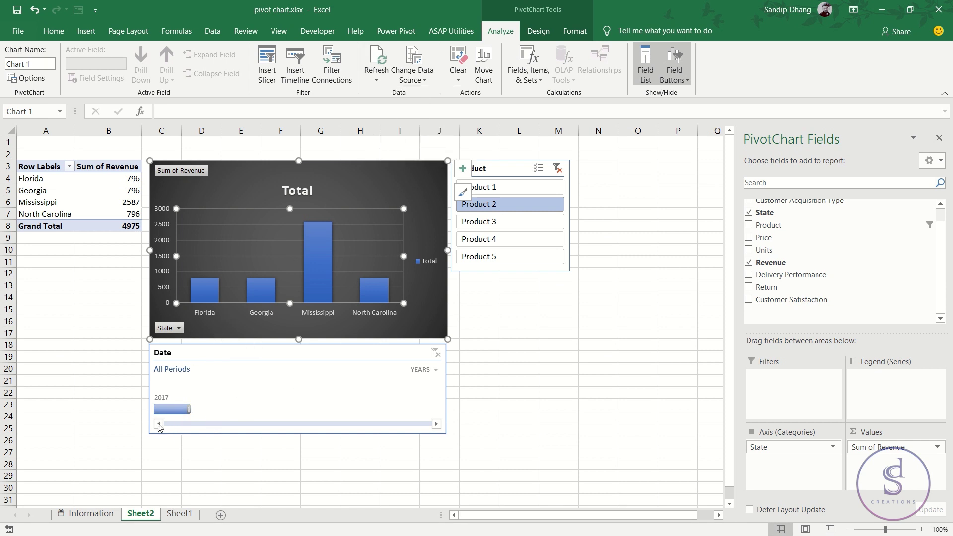
- Switch the Date timeline through quarters, years, months and quarters, and return it to YEARS
left_click(435, 371)
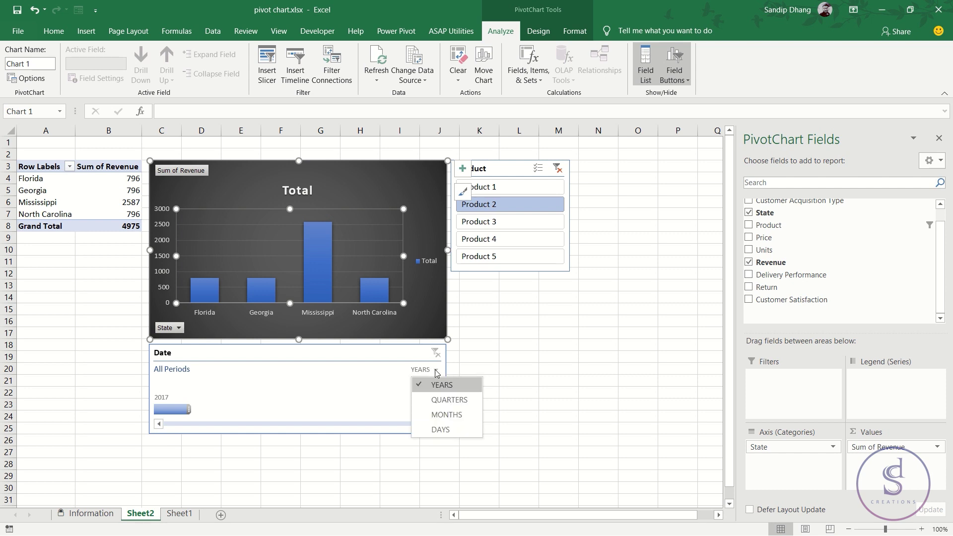
left_click(449, 400)
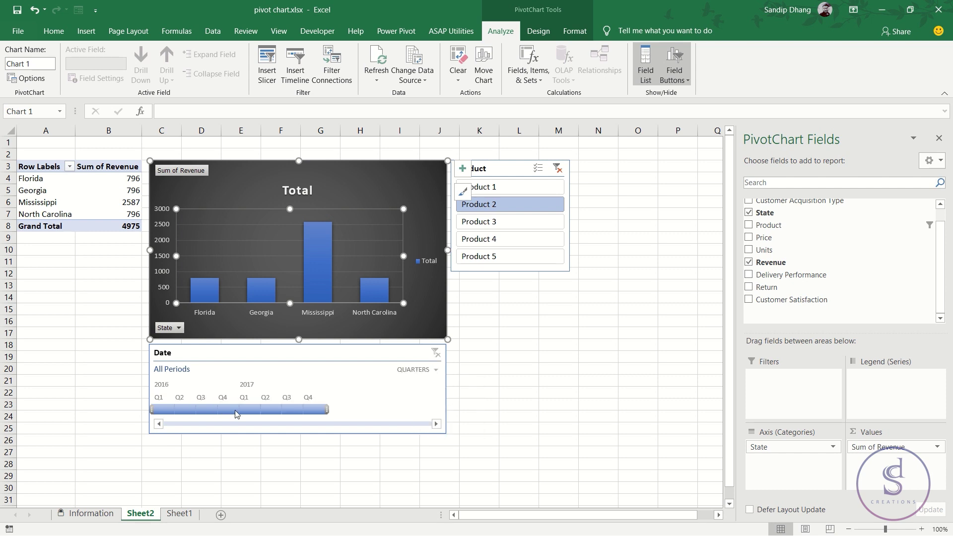
left_click(436, 373)
left_click(434, 386)
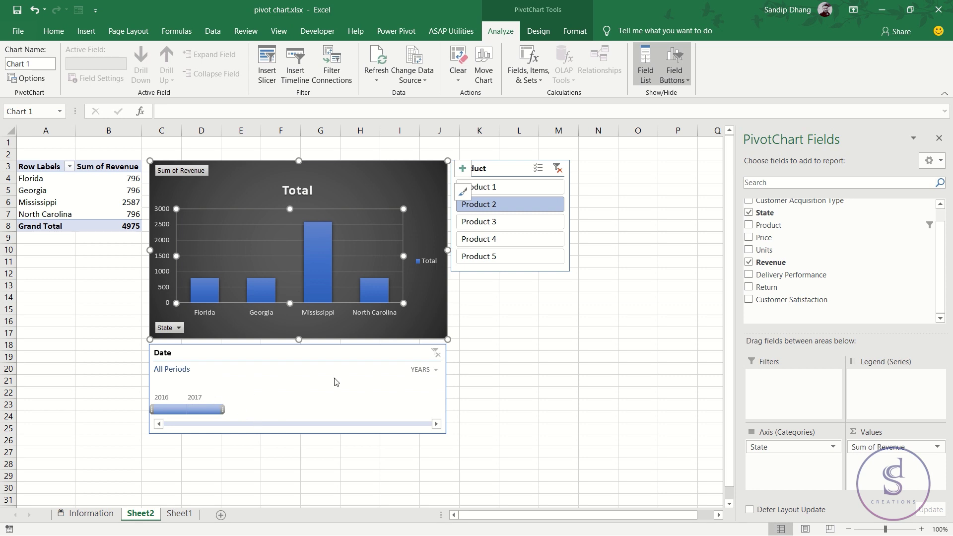
left_click(437, 371)
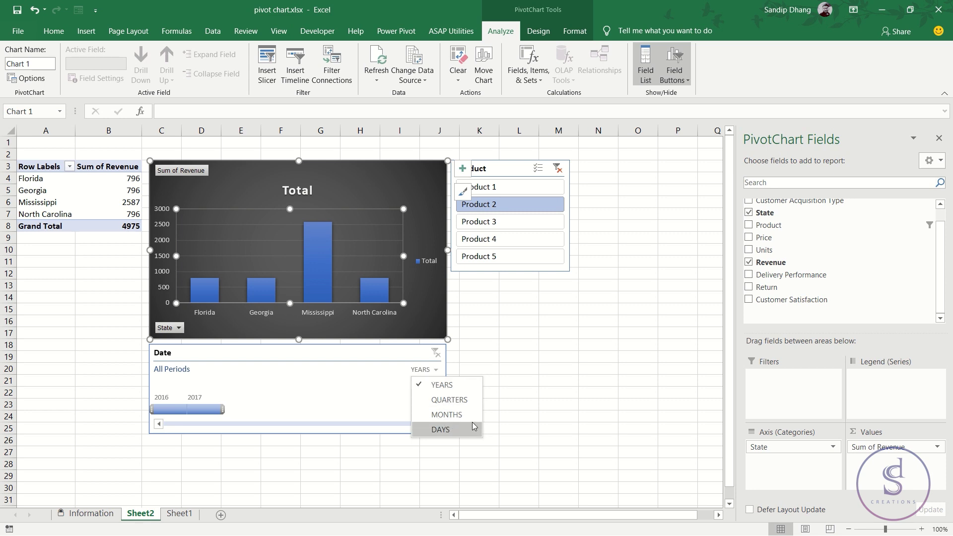
left_click(447, 415)
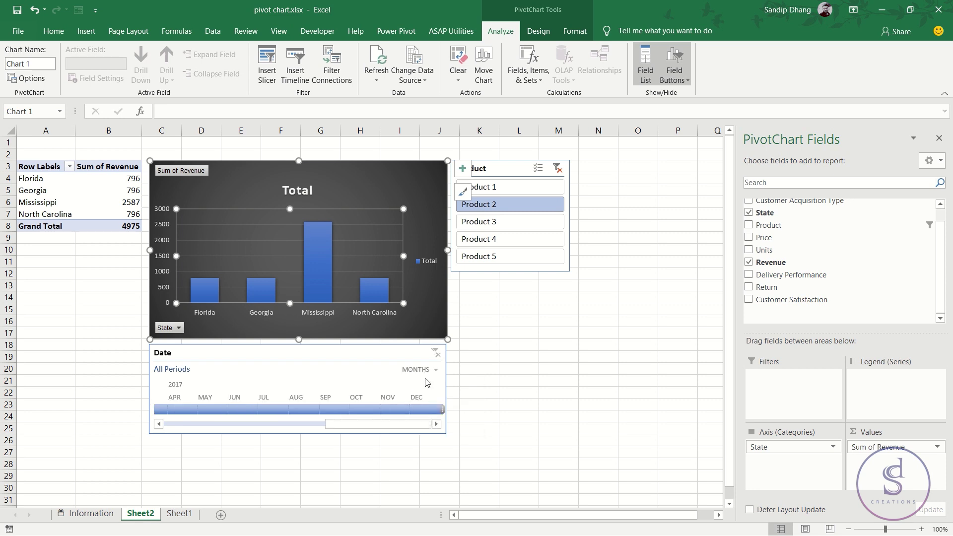
left_click(437, 370)
left_click(437, 396)
left_click(429, 373)
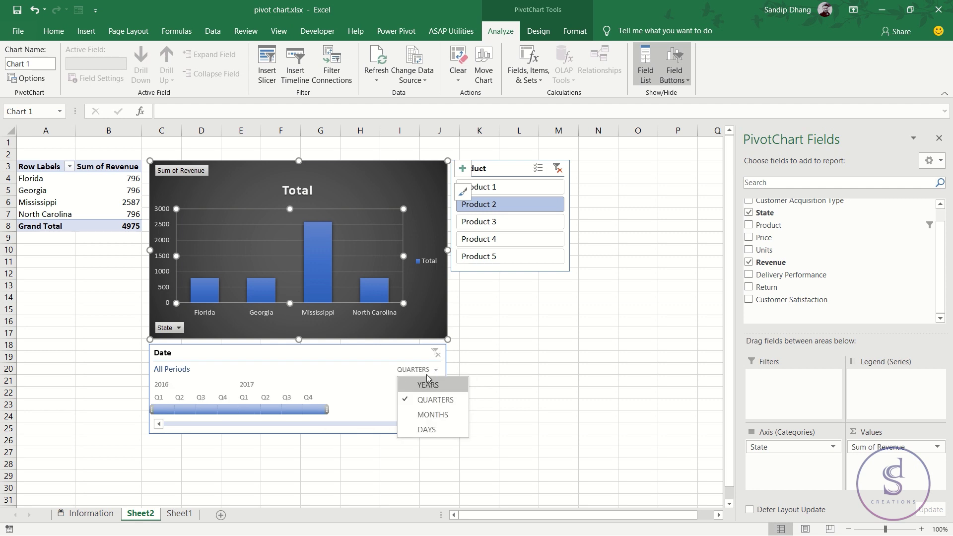
left_click(428, 381)
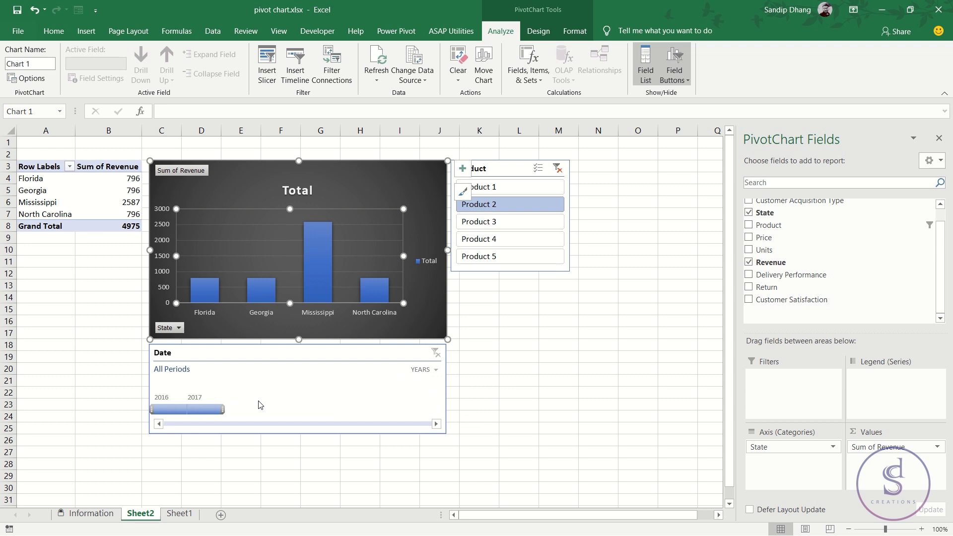
- Filter the chart by 2017 and 2016 on the timeline and by Products 1 and 3 on the slicer, finishing on Product 3 in 2017
left_click(196, 410)
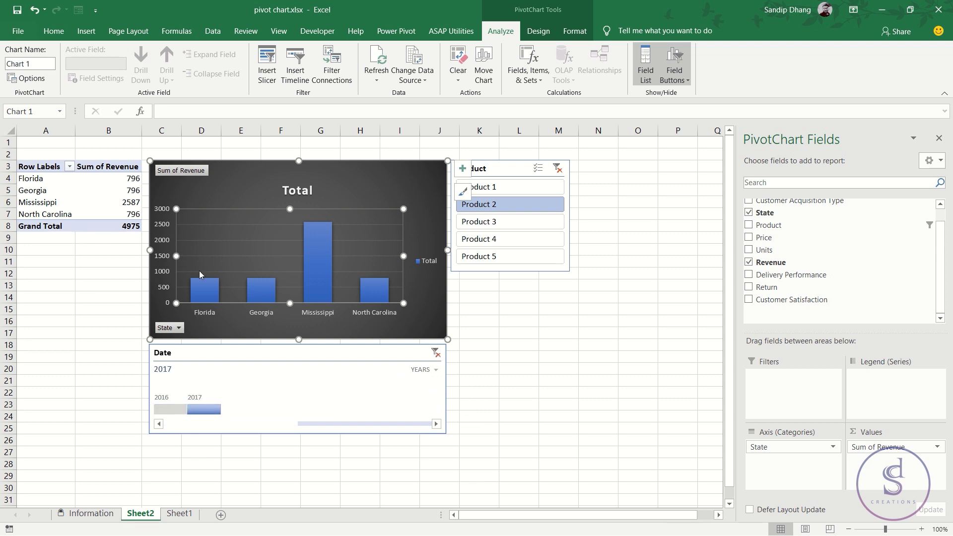
left_click(169, 409)
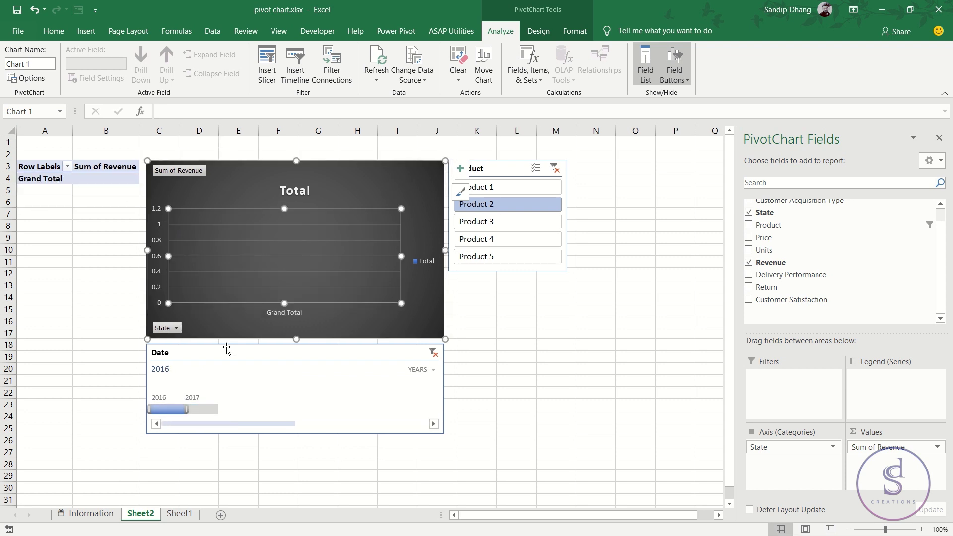
left_click(509, 189)
left_click(513, 220)
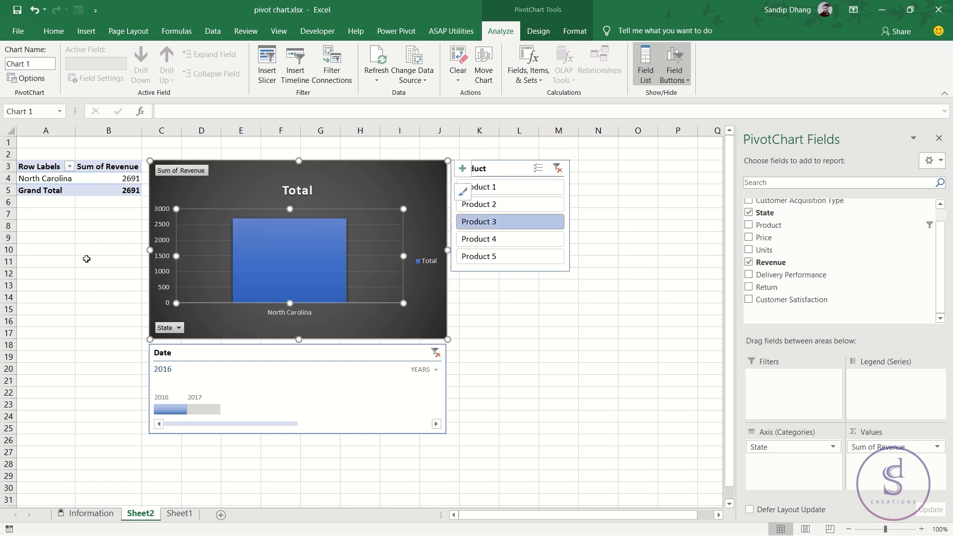
left_click(245, 193)
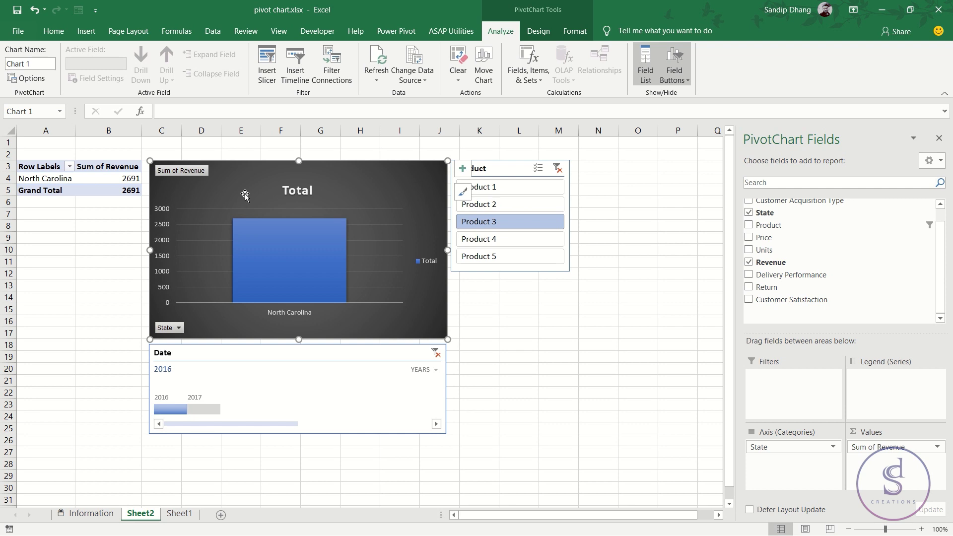
left_click(201, 412)
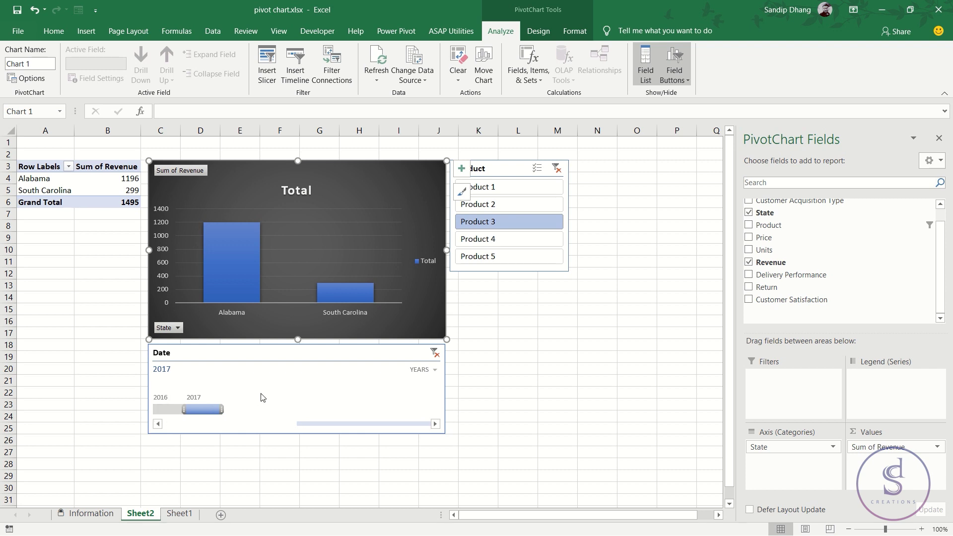
- Set the Date timeline's time level to QUARTERS and deselect the chart
left_click(435, 370)
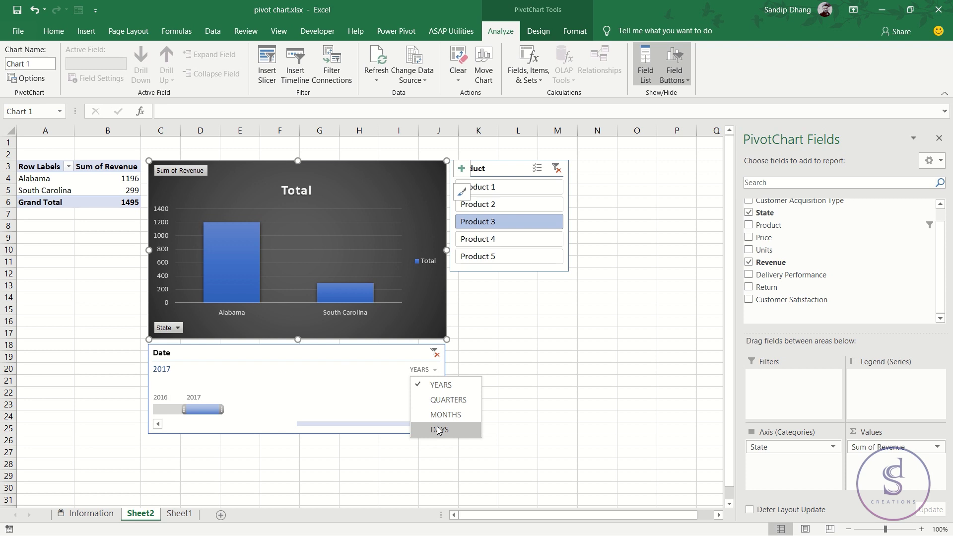
left_click(431, 401)
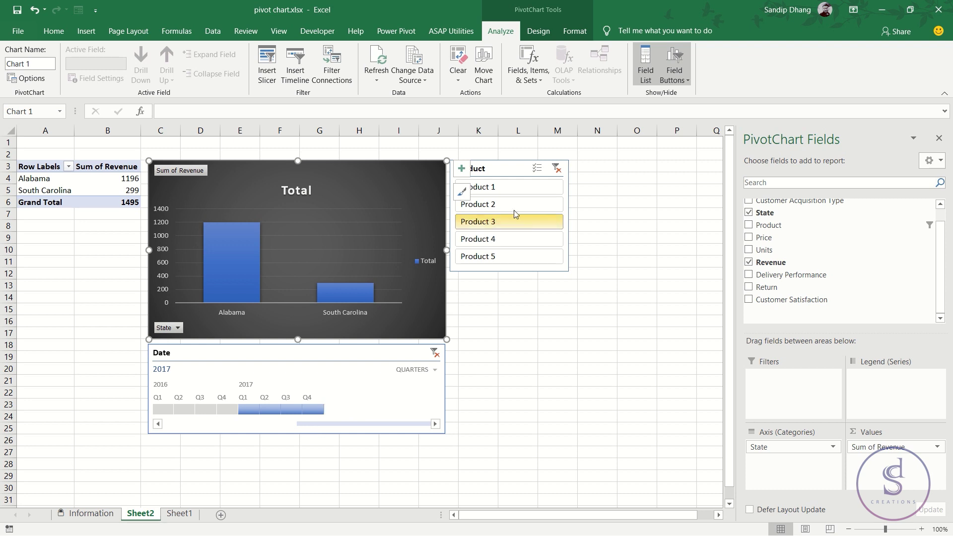
left_click(636, 225)
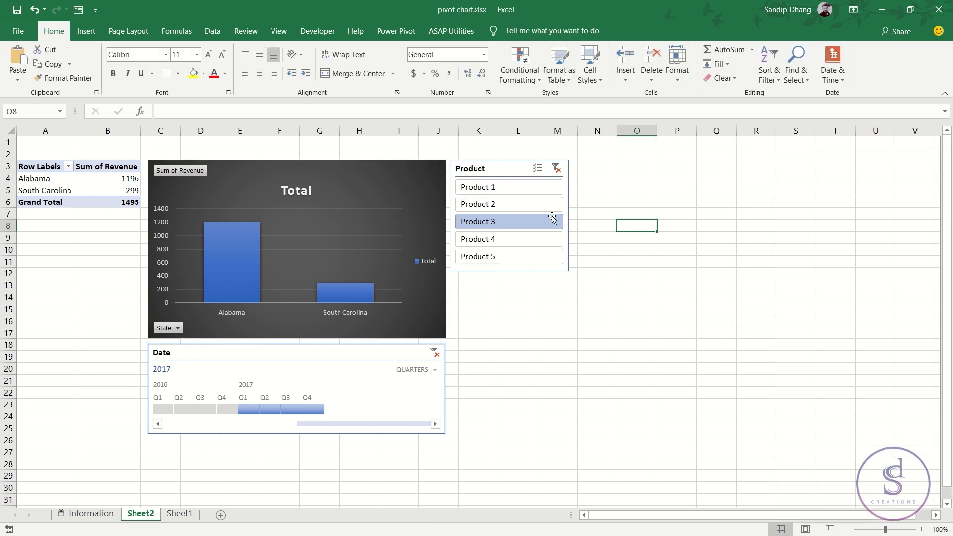
- Filter the PivotChart by Product 2 and Product 4 on the Product slicer, finishing on Product 1
left_click(511, 200)
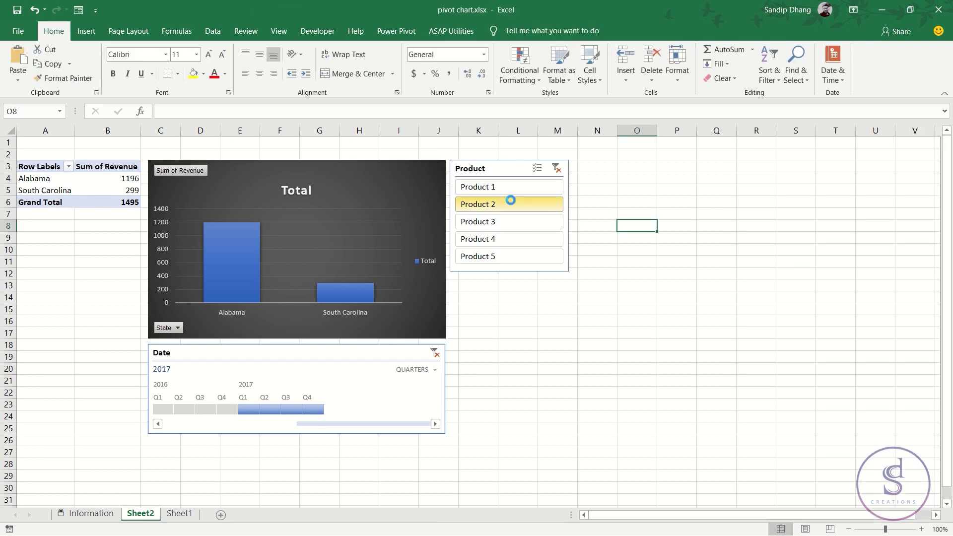
left_click(516, 240)
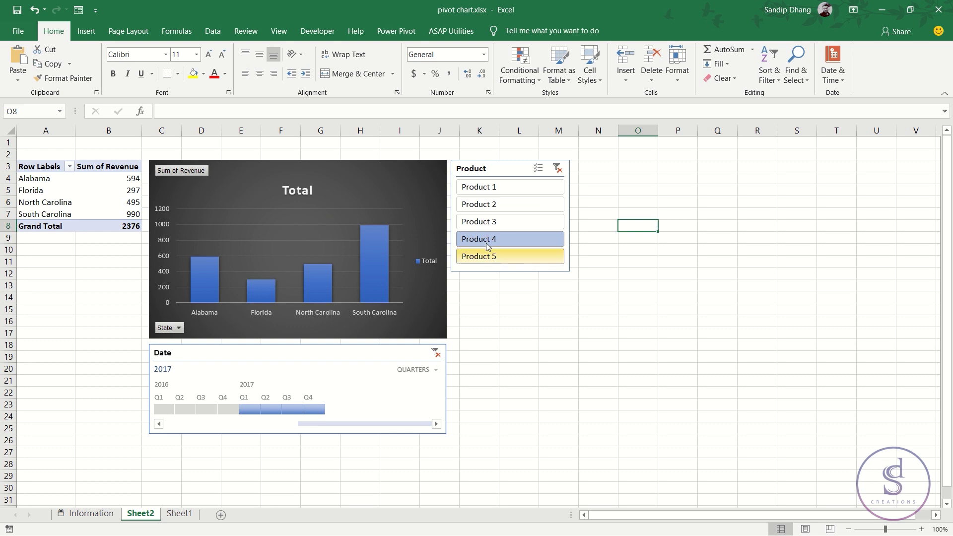
left_click(480, 194)
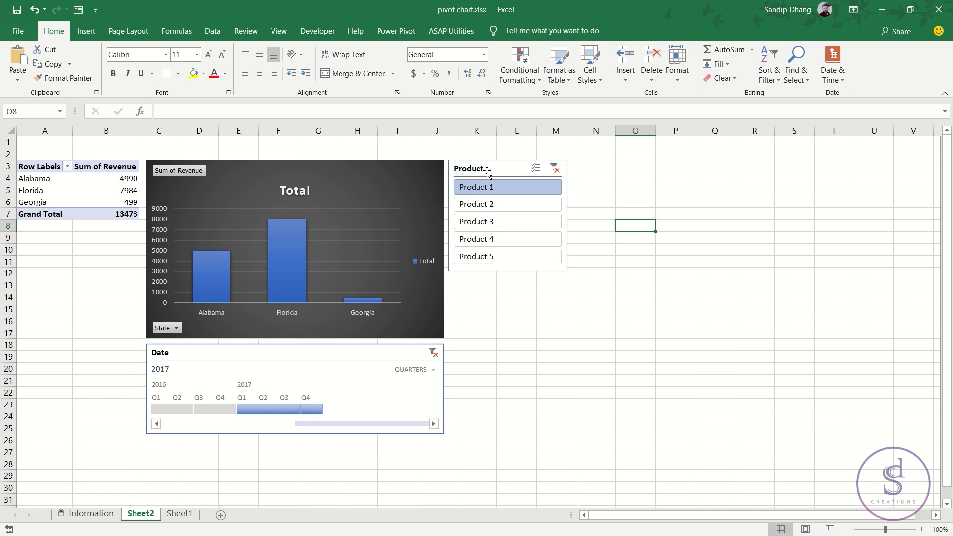
- Move the Date timeline directly beneath the Product slicer and narrow it so it ends just past its 2017 Q4 segment
left_click_drag(383, 353, 673, 289)
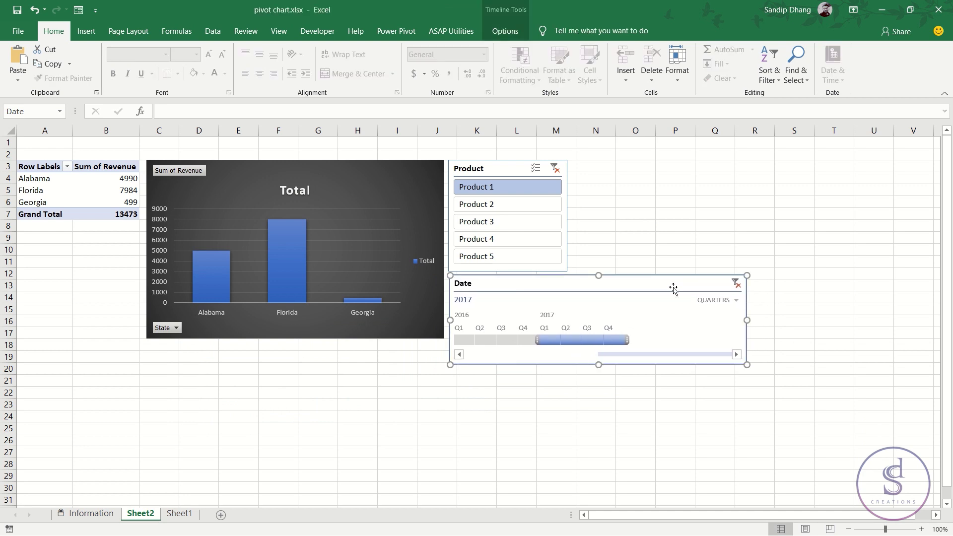
left_click_drag(747, 321, 640, 321)
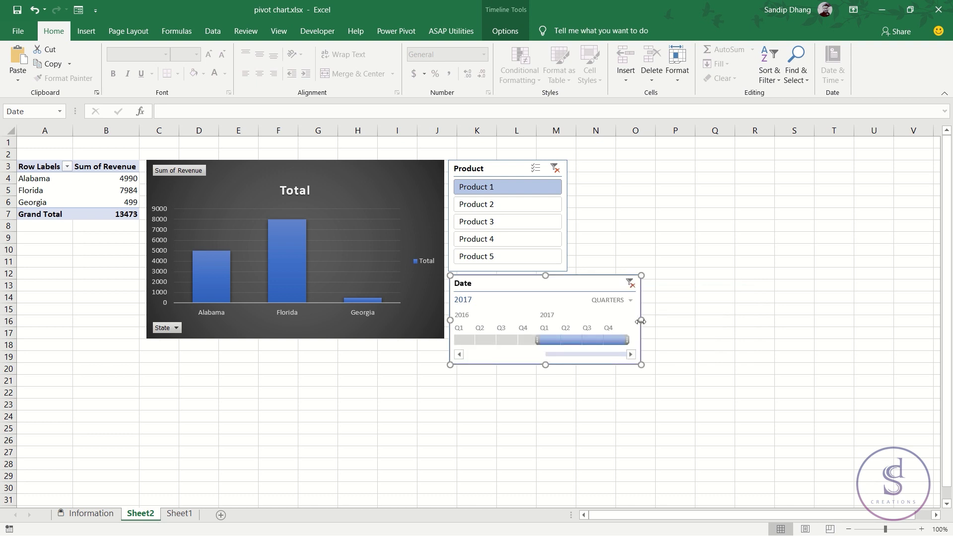
- Copy the revenue PivotTable to cell A12 and replace State with Delivery Performance as the copy's row field
left_click_drag(36, 167, 103, 212)
key("ctrl+c")
left_click(49, 272)
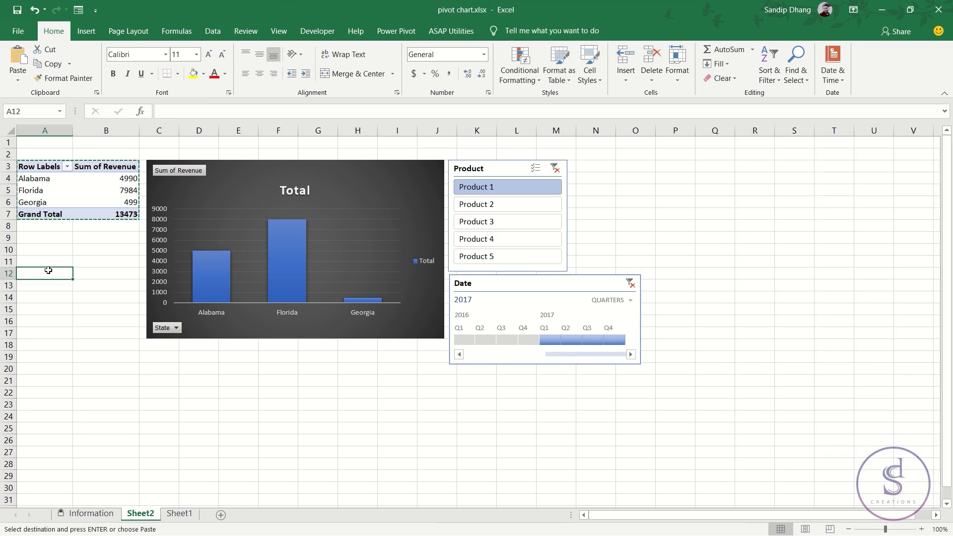
key("Return")
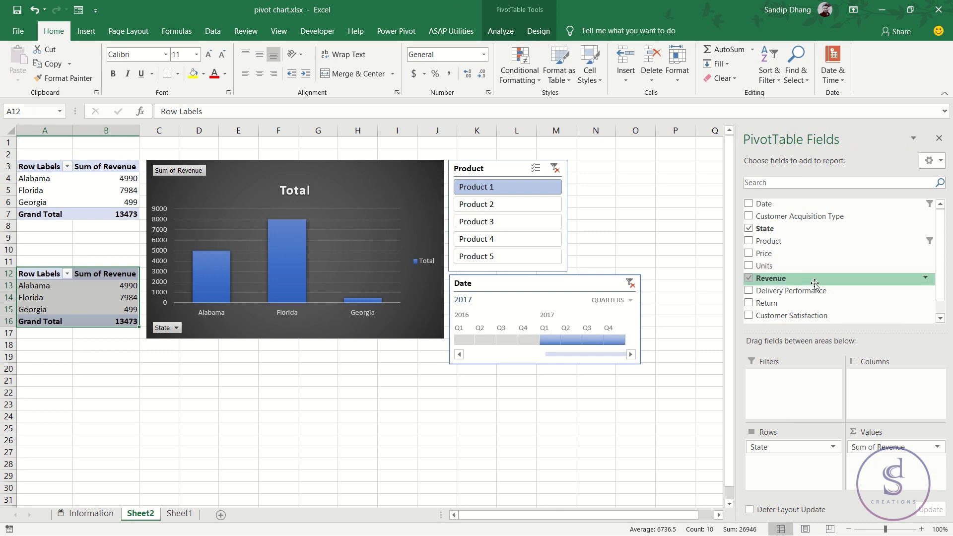
left_click(749, 228)
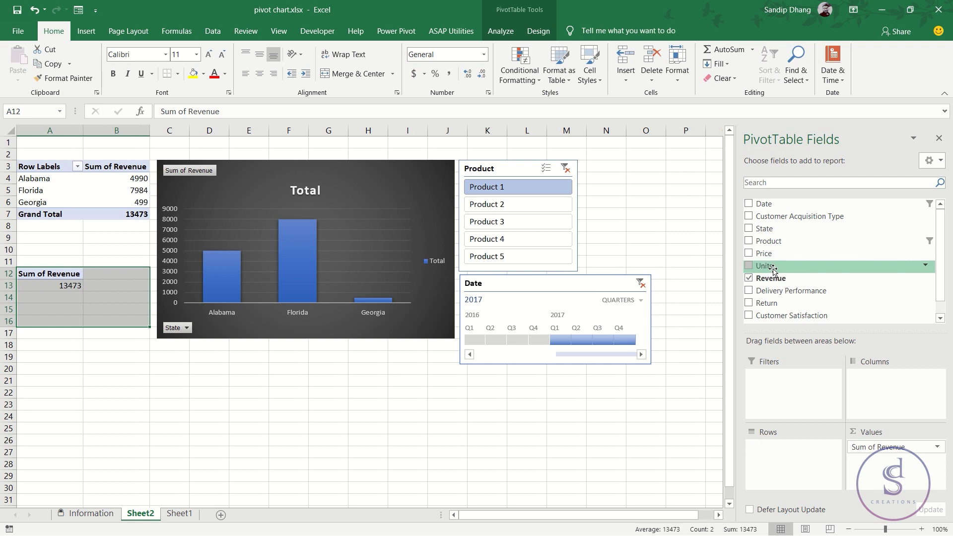
left_click(749, 291)
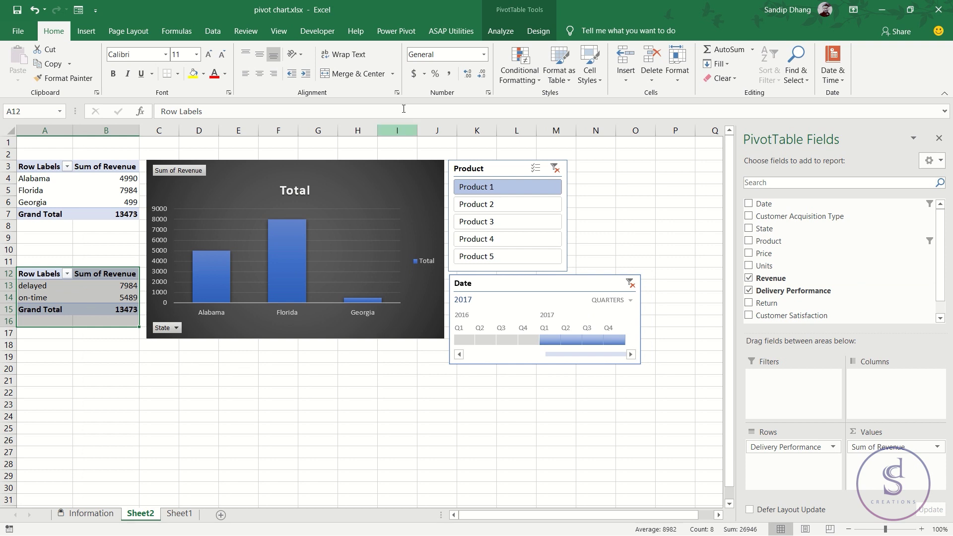
- Insert a Doughnut PivotChart from the Delivery Performance PivotTable and apply the dark grey chart style to it
left_click(111, 293)
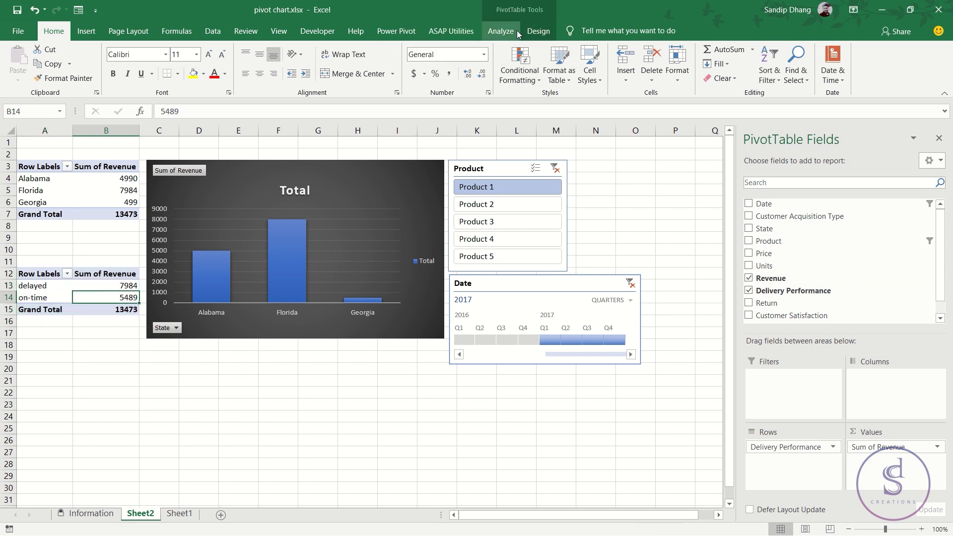
left_click(500, 31)
left_click(729, 75)
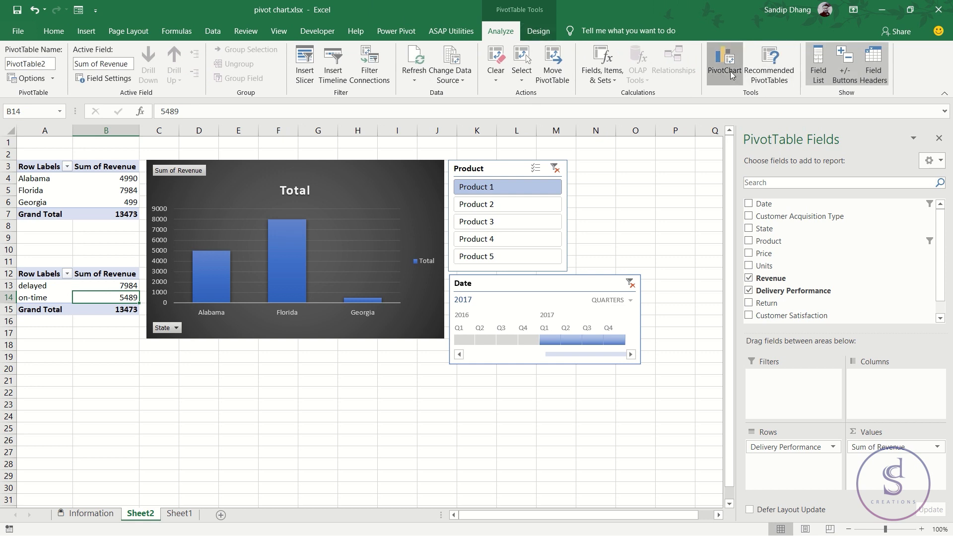
mouse_move(445, 231)
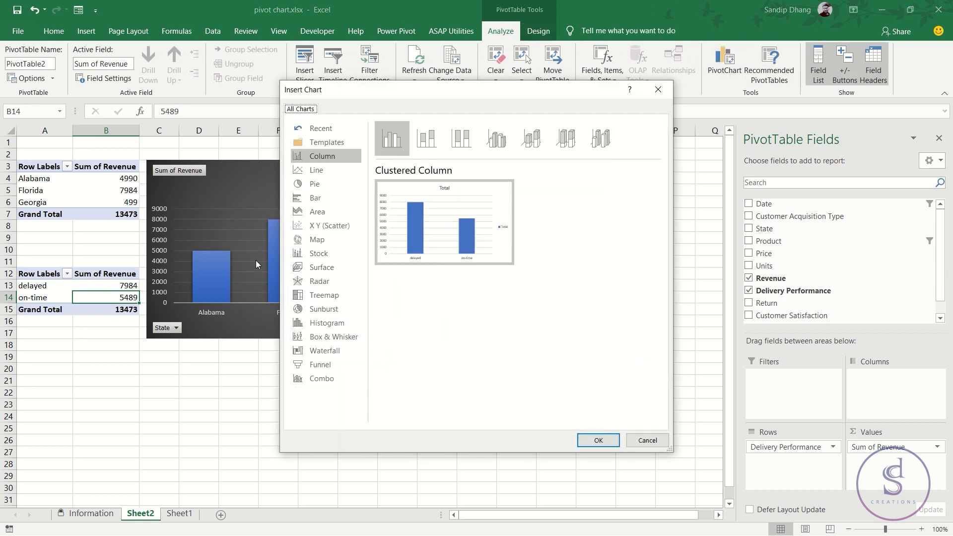
left_click(336, 184)
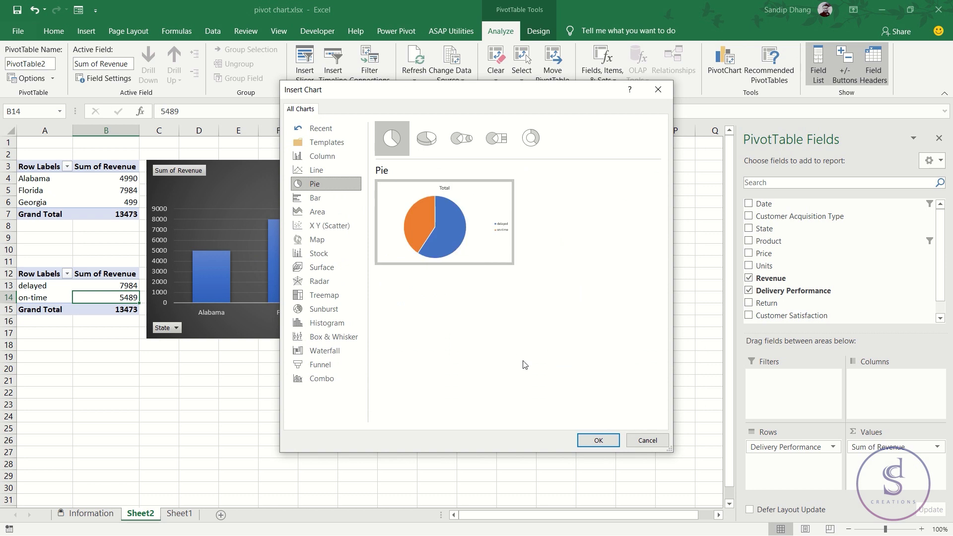
left_click(529, 139)
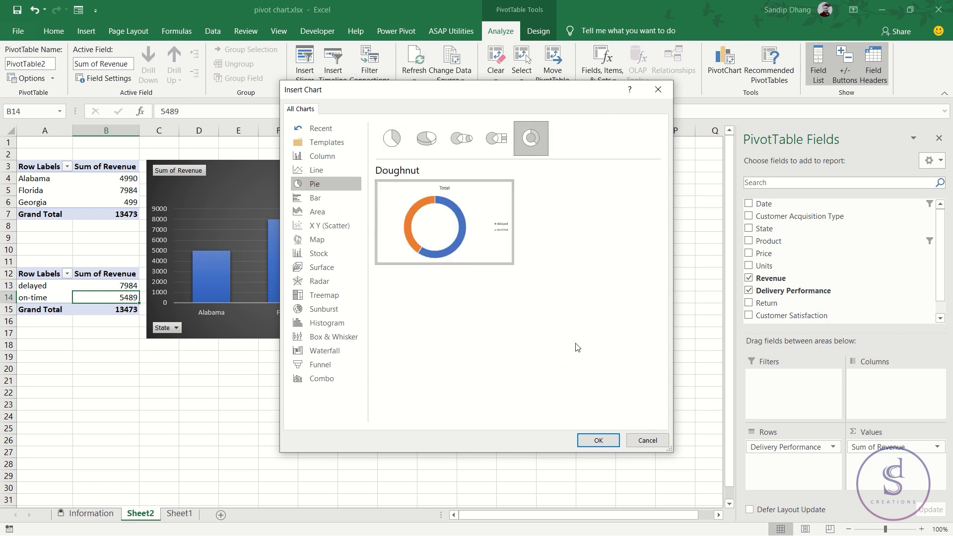
left_click(596, 441)
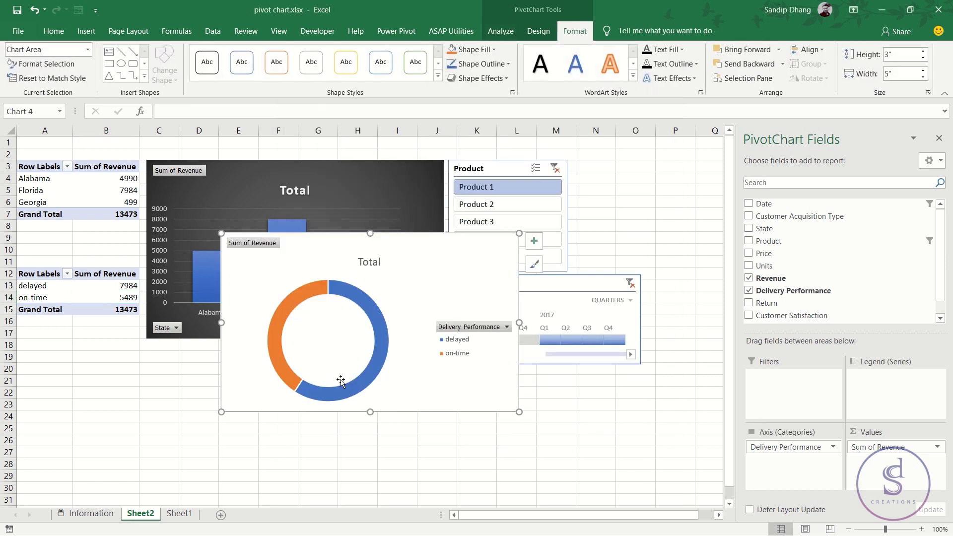
left_click(537, 33)
left_click(476, 61)
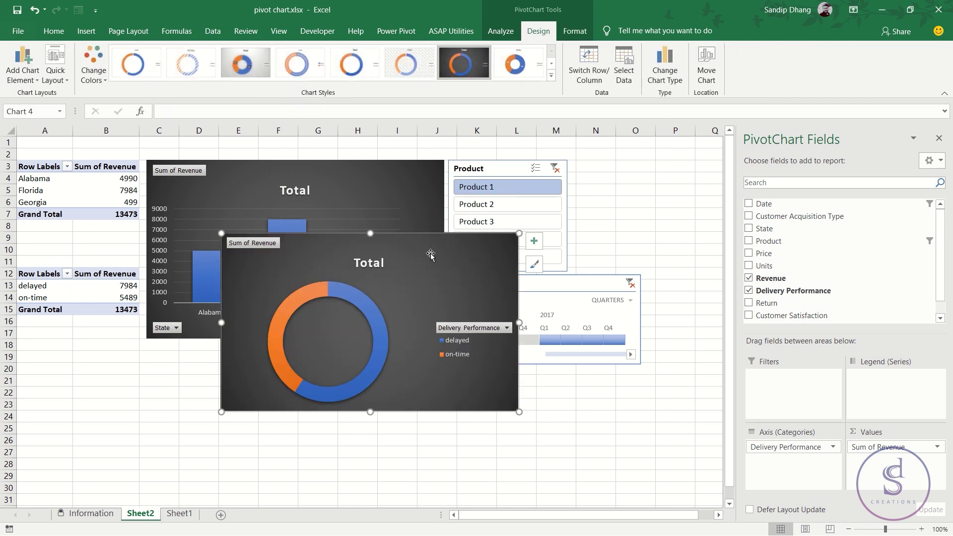
- Move the doughnut chart below the column chart and shrink it in width and height
left_click_drag(431, 247, 353, 358)
scroll(353, 359, "down", 1)
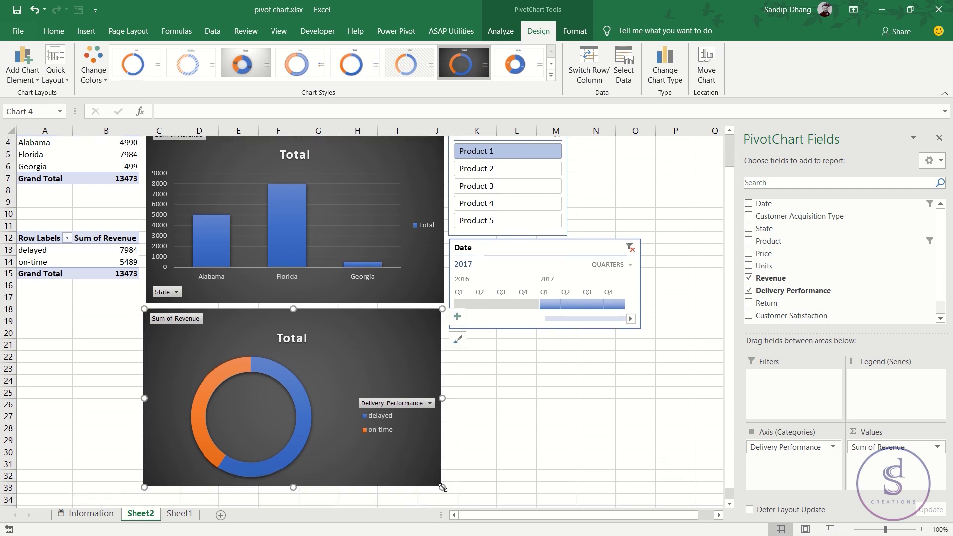
left_click_drag(442, 488, 393, 415)
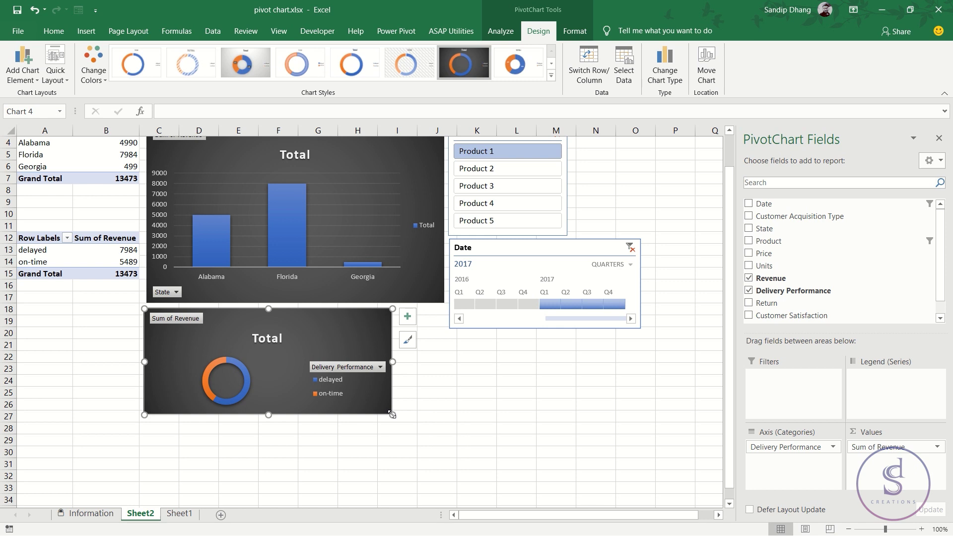
- Add data labels to the doughnut chart
left_click(408, 316)
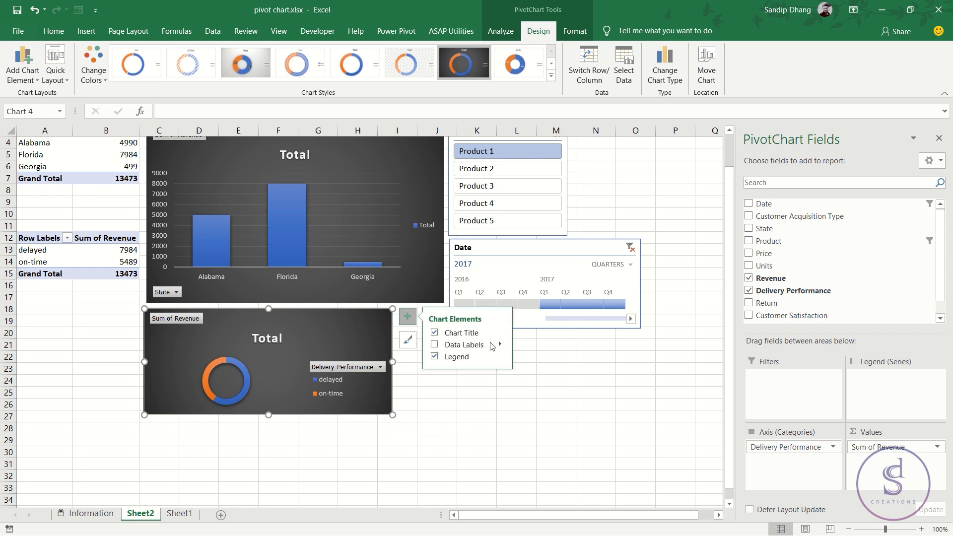
left_click(435, 344)
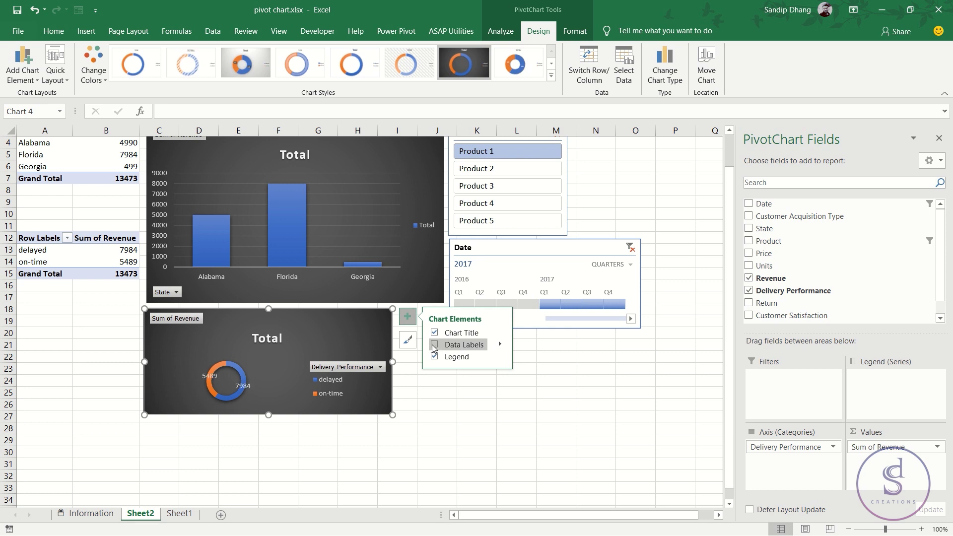
scroll(368, 300, "up", 1)
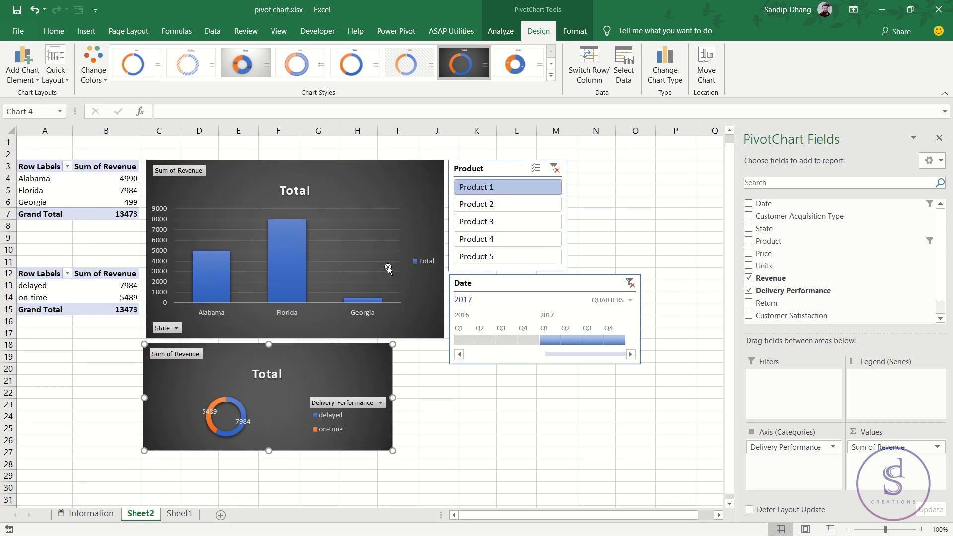
- Shrink the column chart to end at column H, row 14, and fit the doughnut chart beneath it at equal width, down to about row 27
left_click(392, 185)
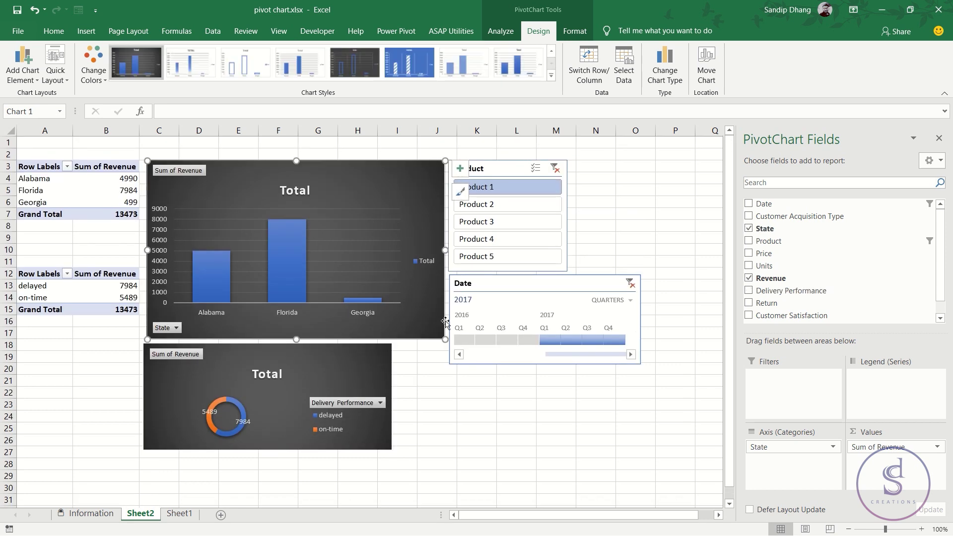
left_click_drag(443, 339, 378, 296)
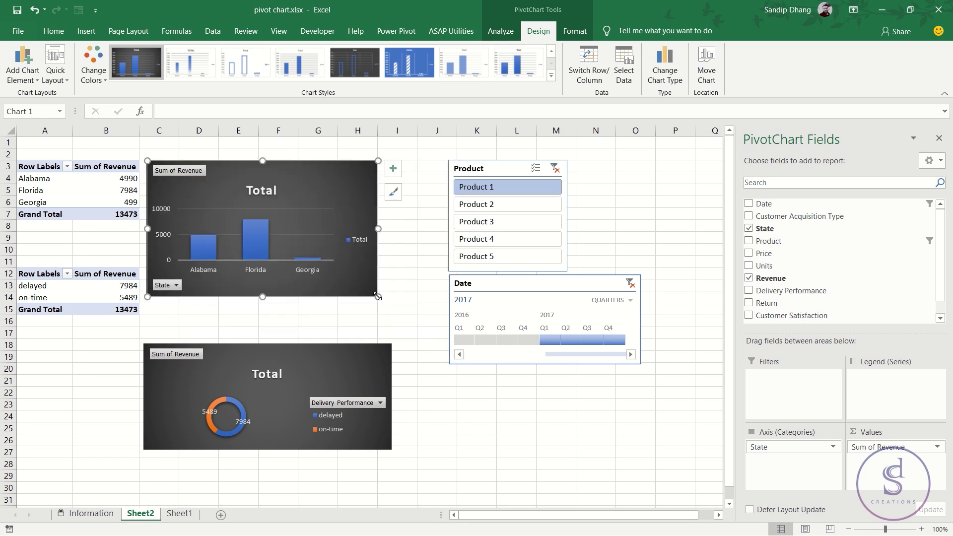
left_click_drag(327, 363, 330, 318)
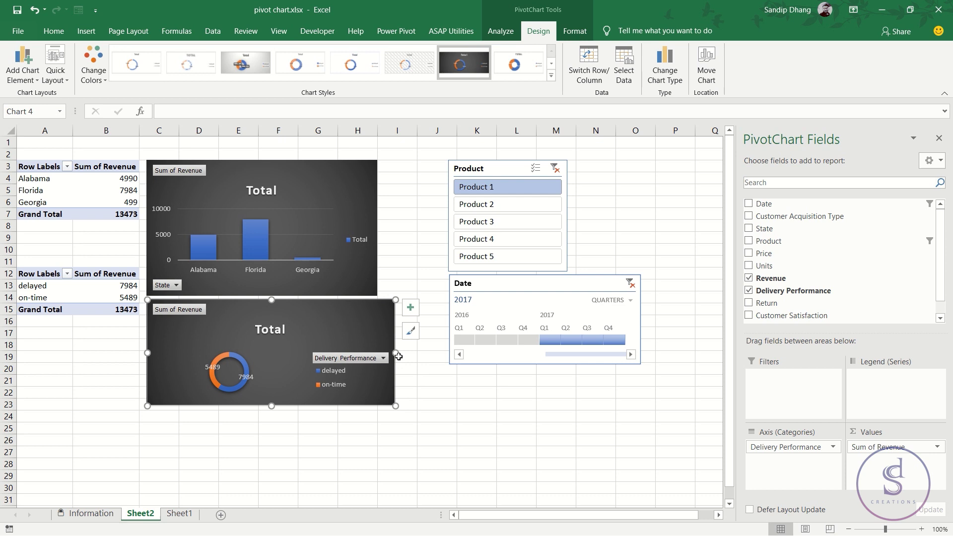
left_click_drag(395, 353, 378, 352)
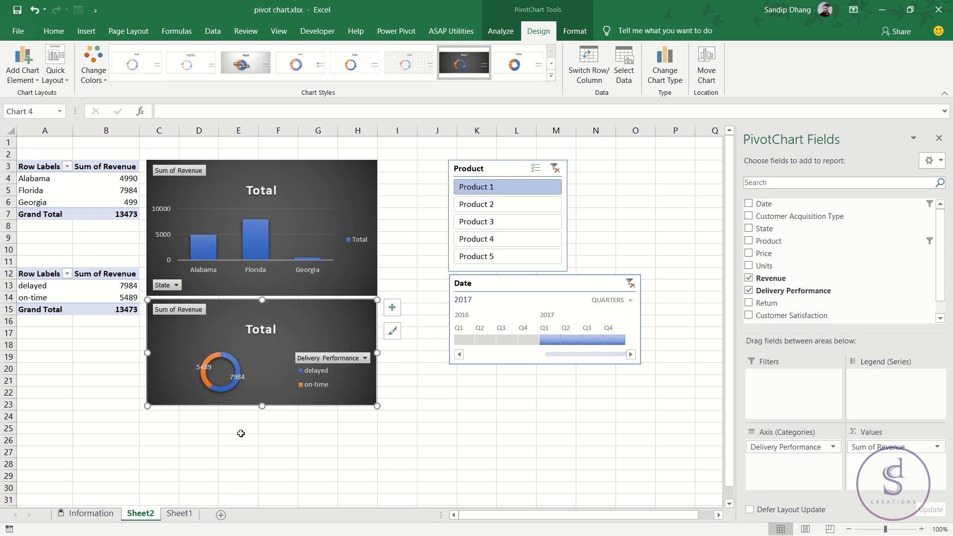
left_click_drag(263, 407, 262, 461)
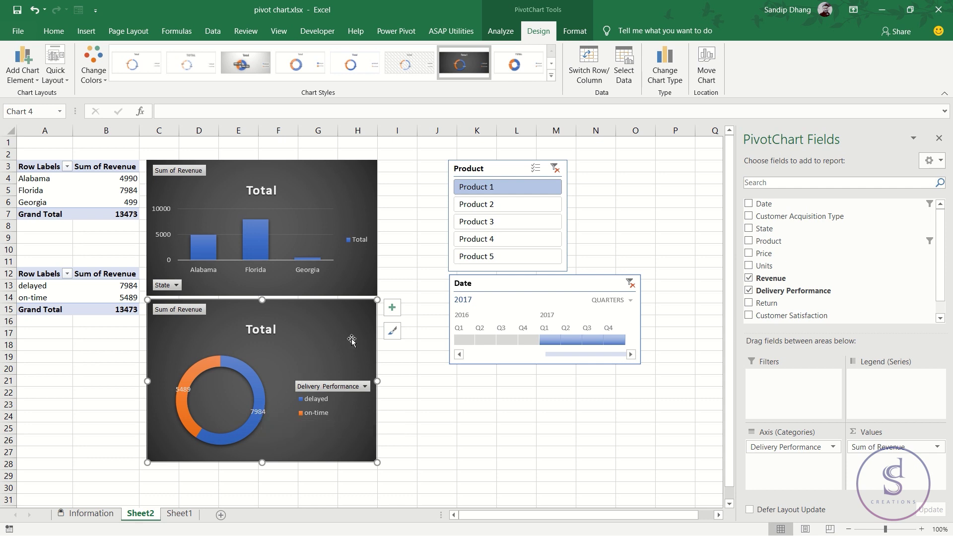
- Change the doughnut chart's data labels to Data Callout and deselect the chart
left_click(392, 307)
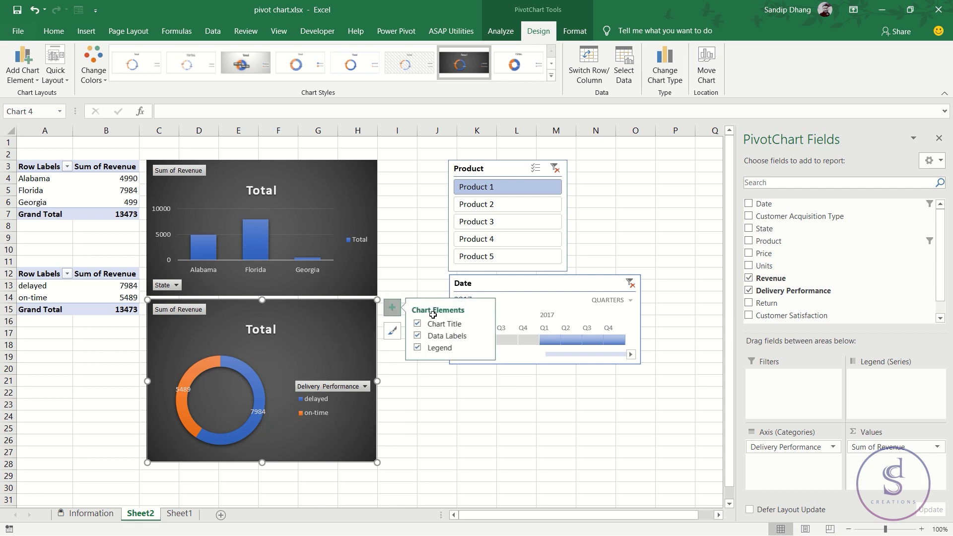
left_click(484, 336)
left_click(520, 357)
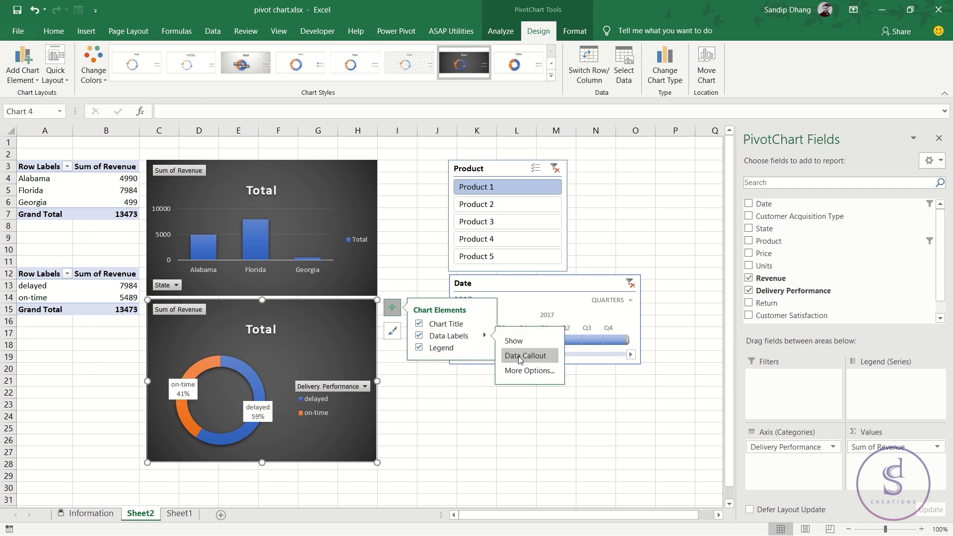
left_click(430, 430)
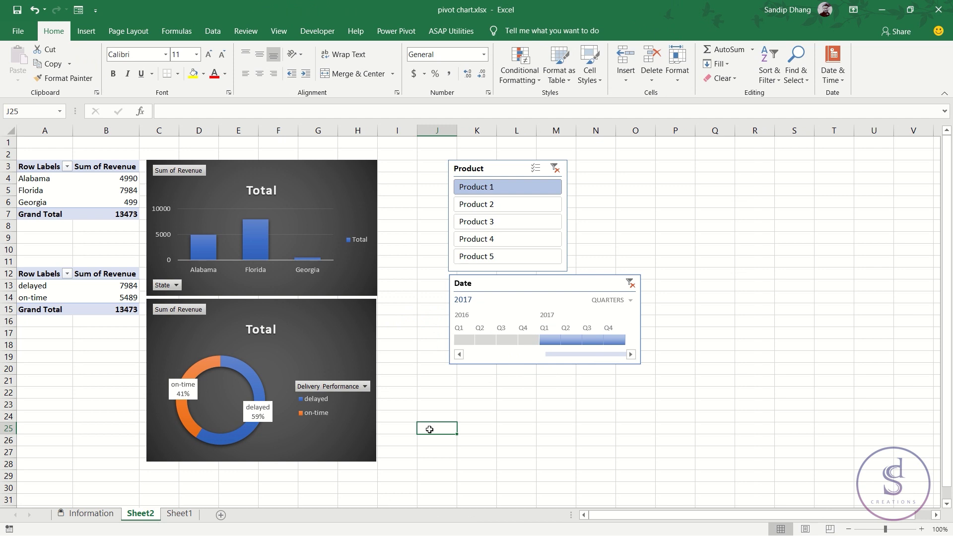
- Filter both charts by Products 3, 4 and 1 on the slicer, and set the Date timeline's time level to YEARS
left_click(512, 223)
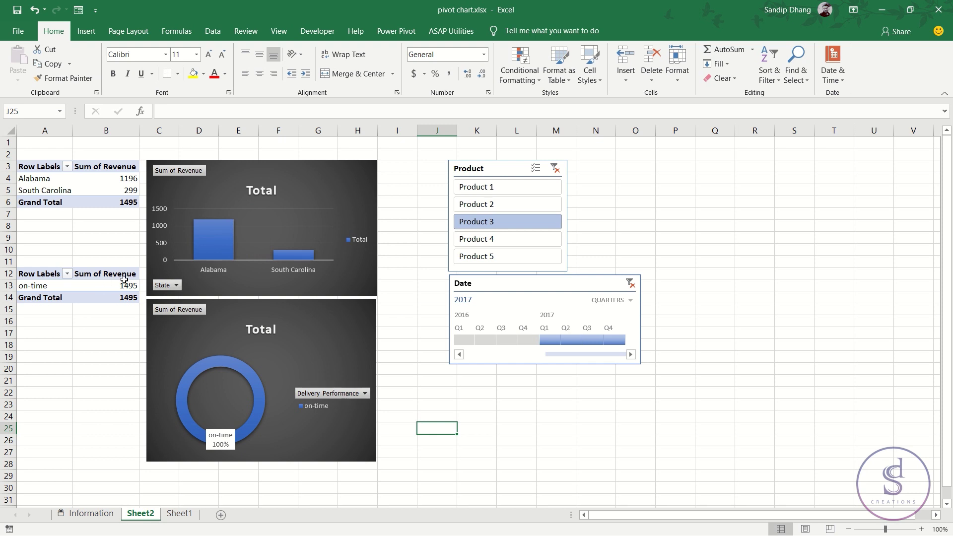
left_click(481, 240)
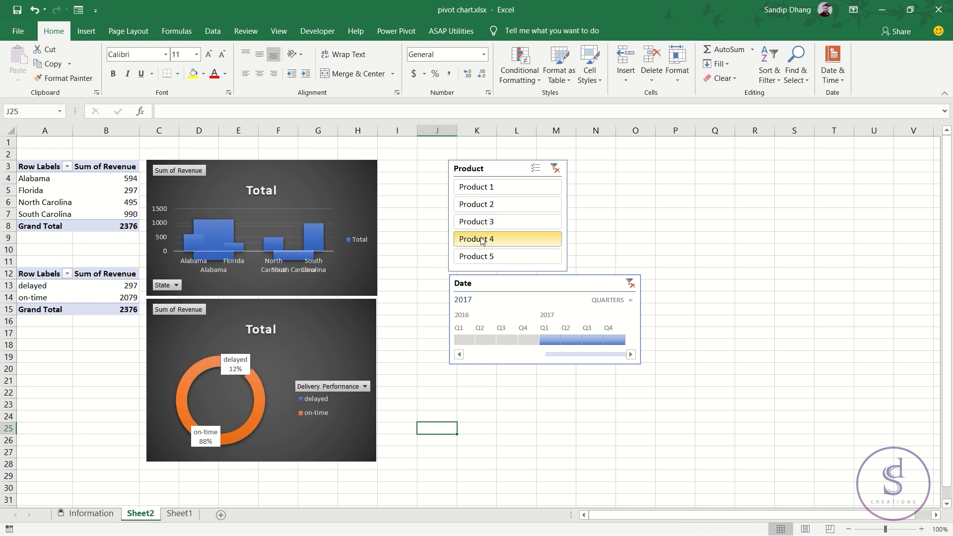
left_click(494, 187)
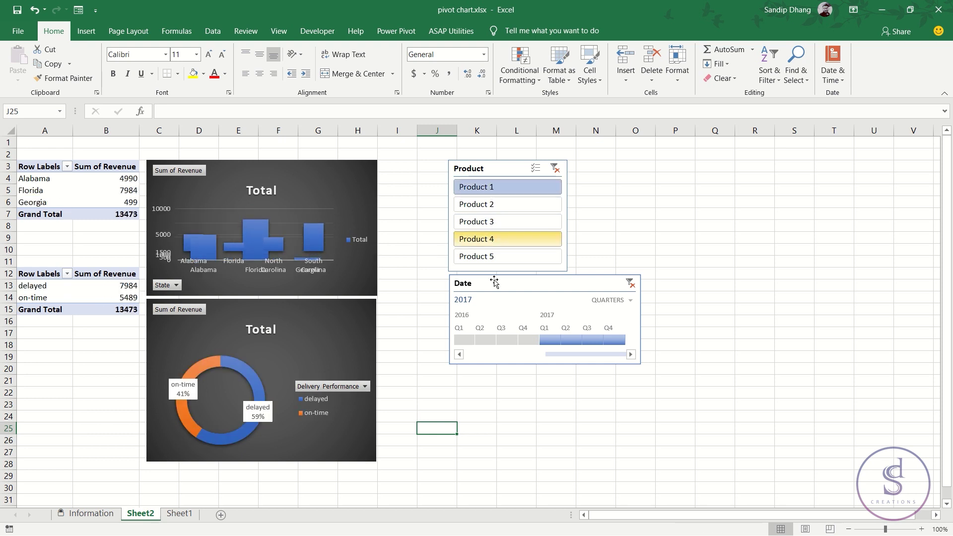
left_click(631, 300)
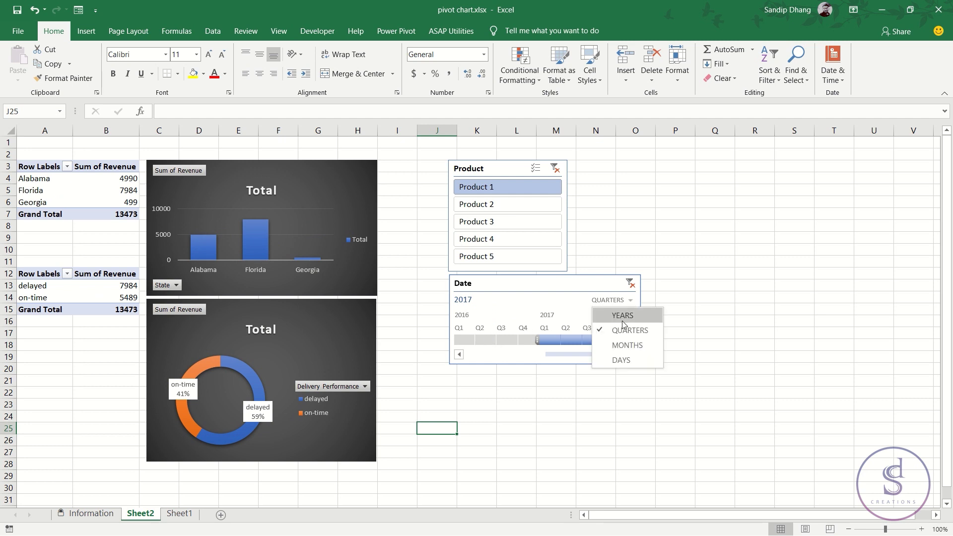
left_click(621, 318)
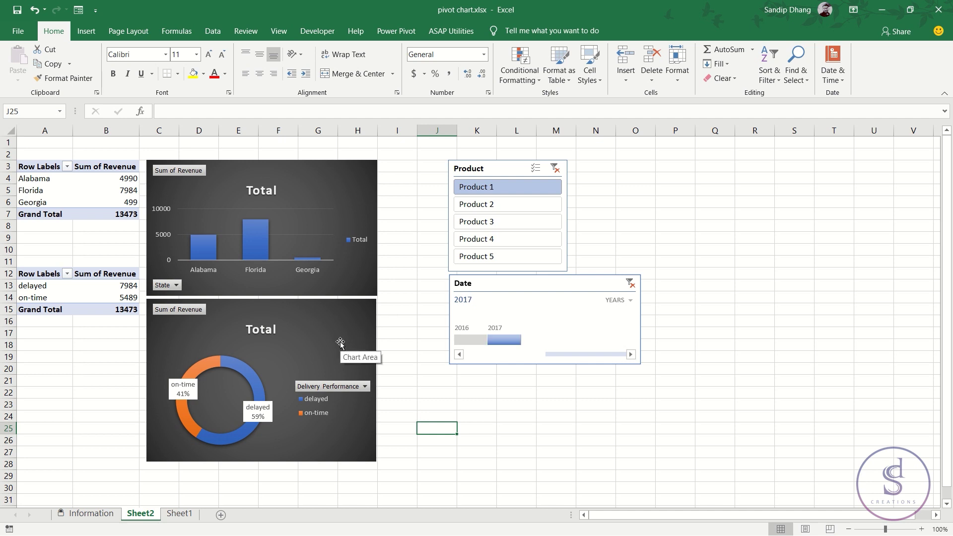
- Delete the Product slicer from Sheet2
left_click(510, 170)
key("Delete")
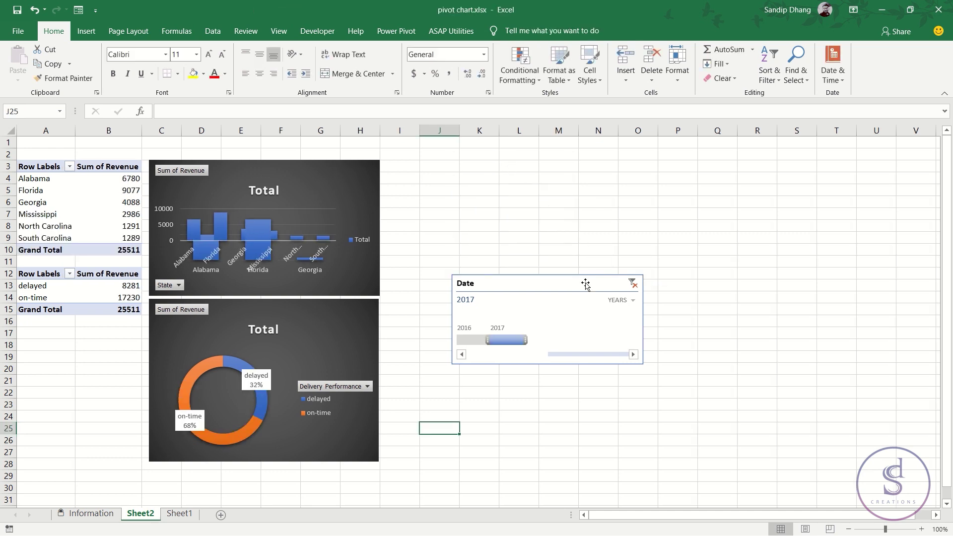
- Delete the Date timeline from Sheet2
left_click(585, 284)
key("Delete")
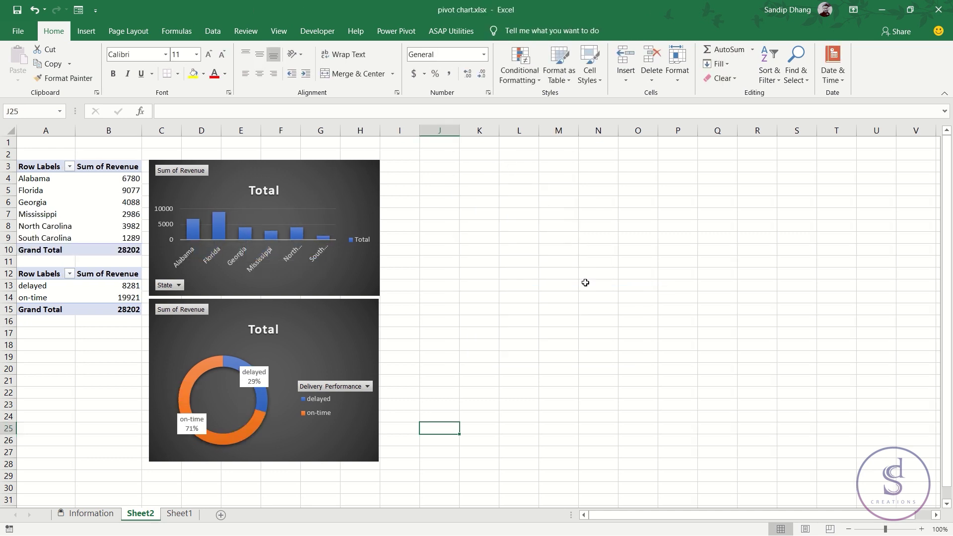
- Insert a Product slicer for the revenue-by-state column chart and place it clear of the charts, over about columns J to L
left_click(340, 177)
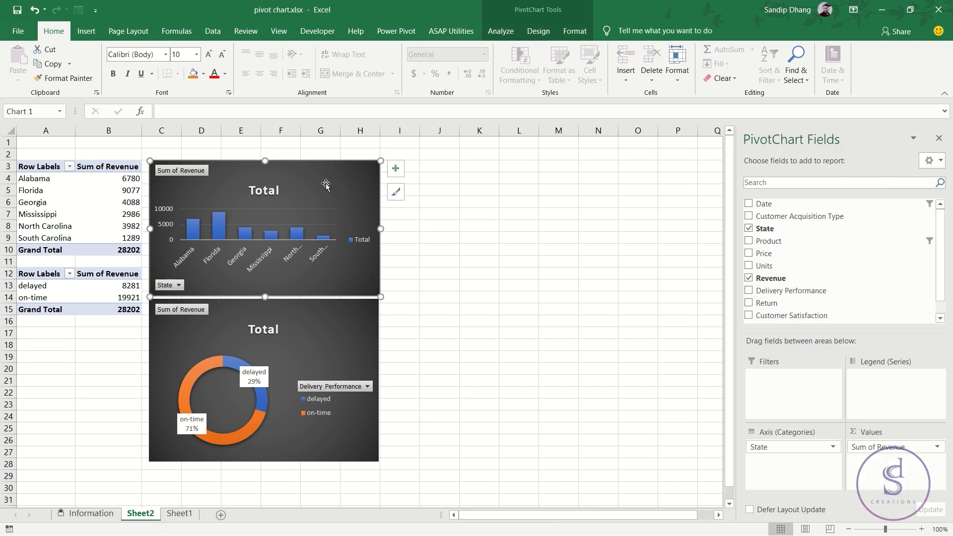
left_click(86, 32)
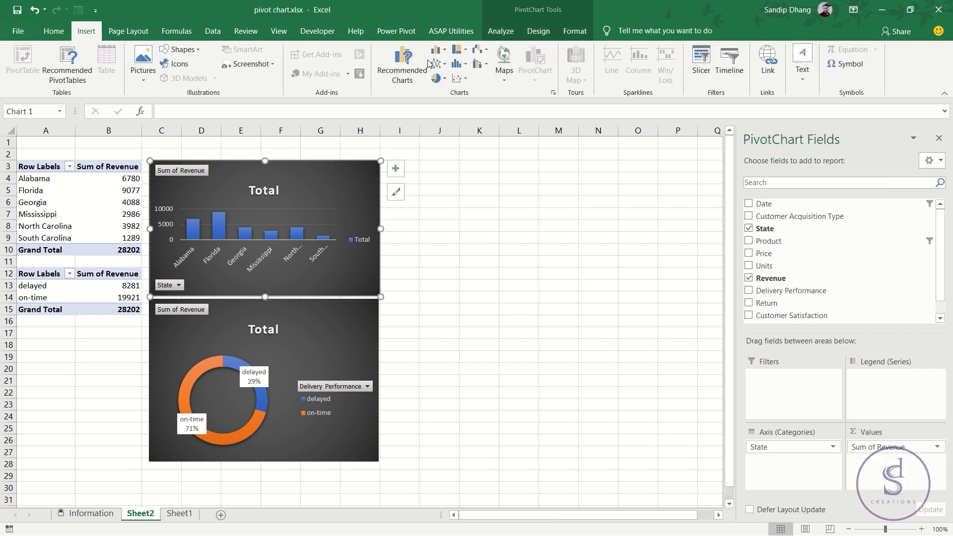
left_click(702, 64)
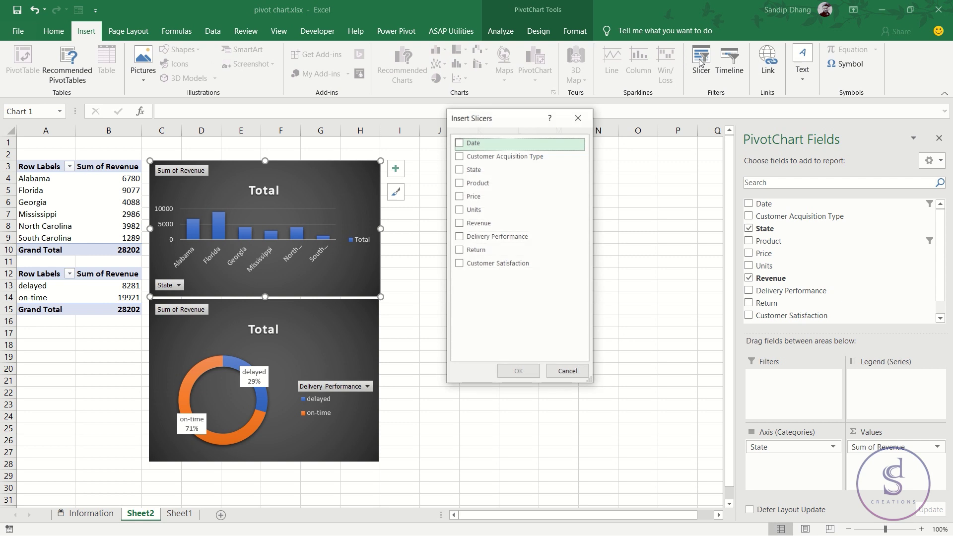
left_click(492, 183)
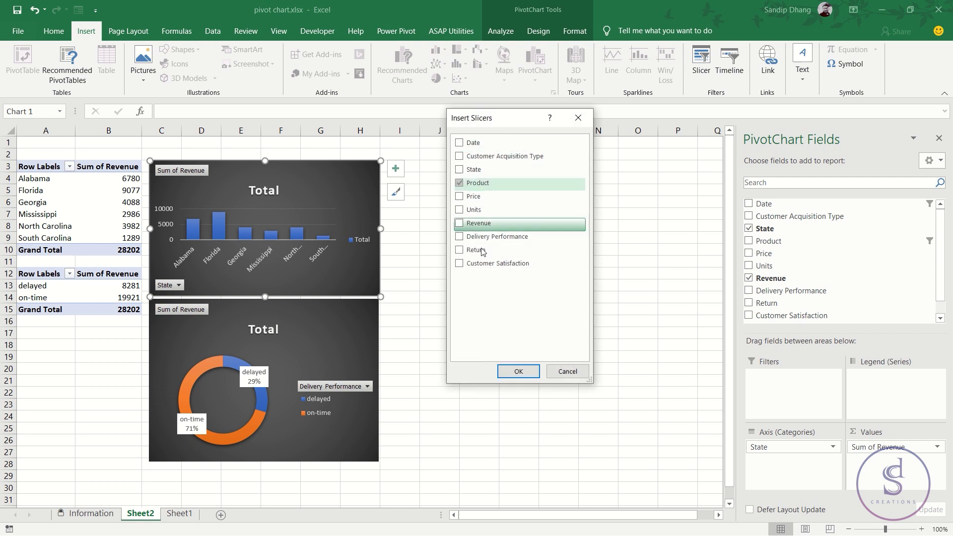
left_click(535, 371)
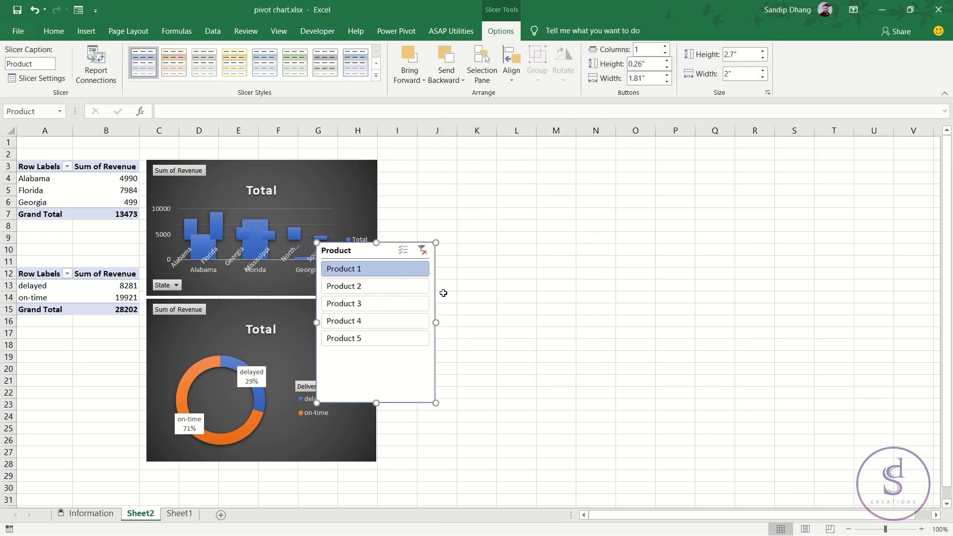
left_click_drag(361, 256, 473, 195)
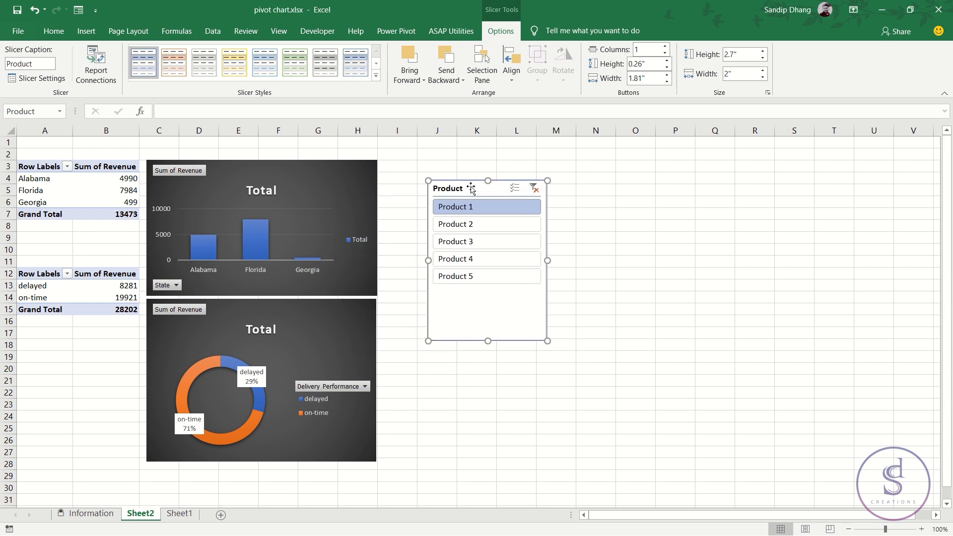
- Filter the column chart on the slicer by Products 2, 3, 4, 5 and 1 in turn, ending on Product 3
left_click(481, 233)
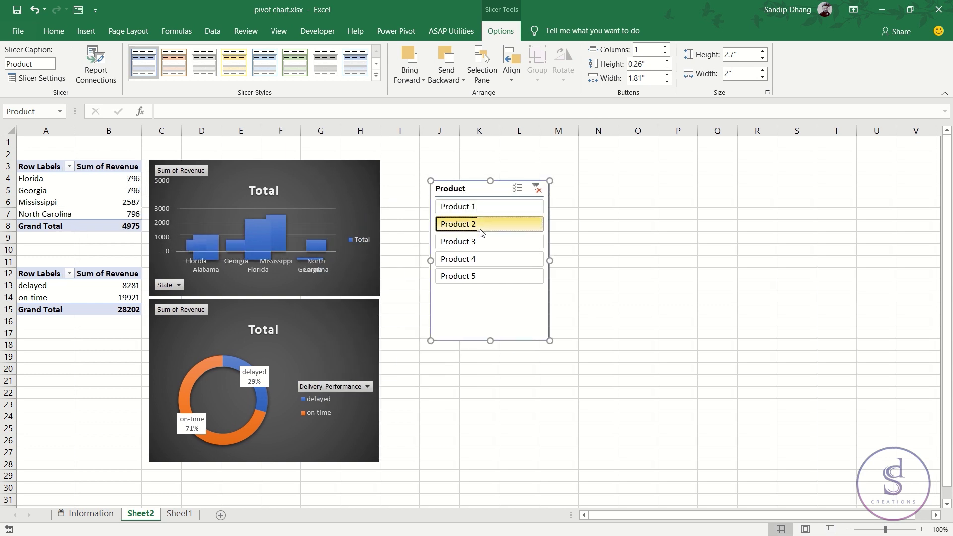
left_click(495, 243)
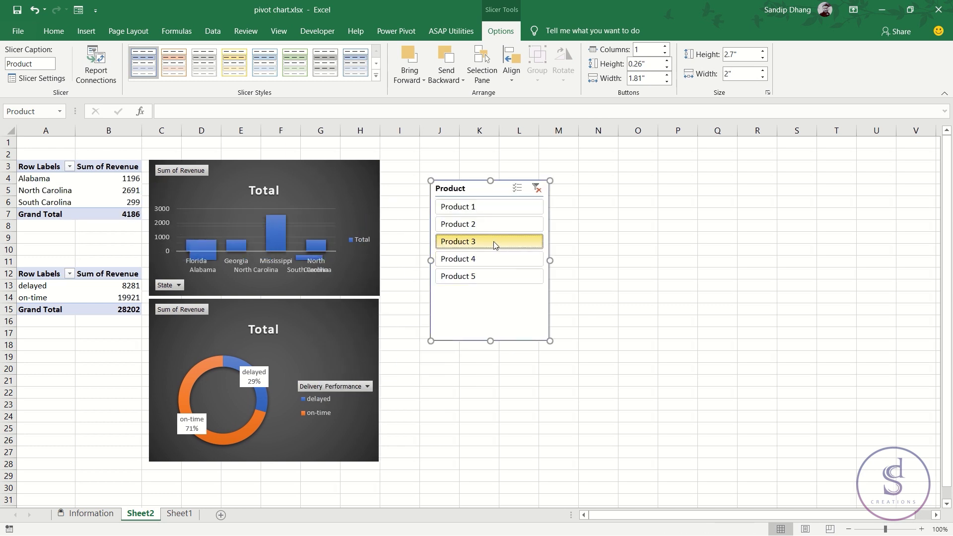
left_click(491, 258)
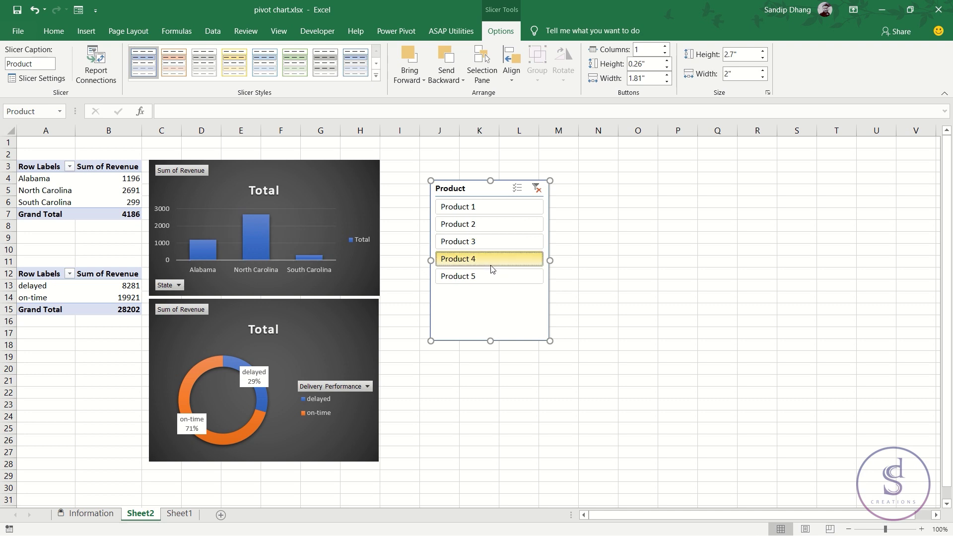
left_click(490, 276)
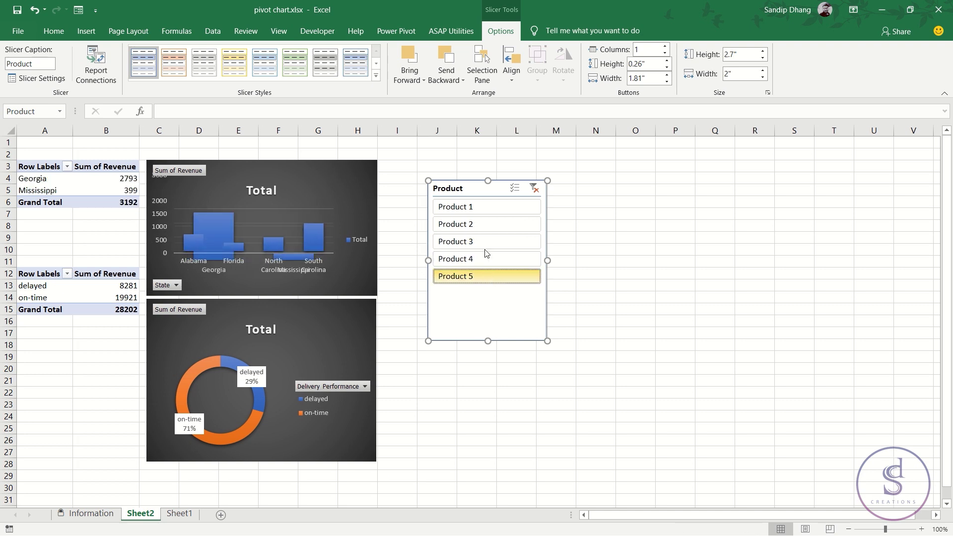
left_click(487, 208)
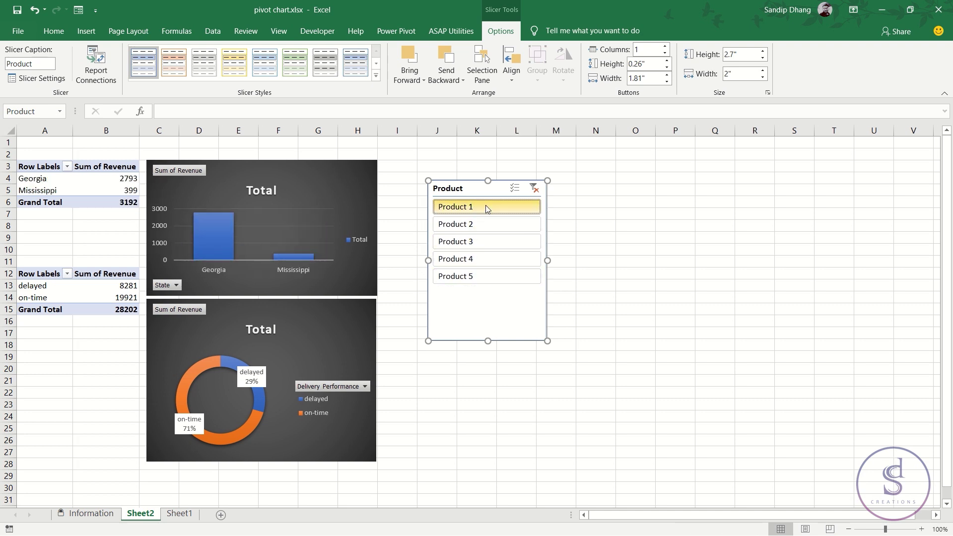
left_click(488, 245)
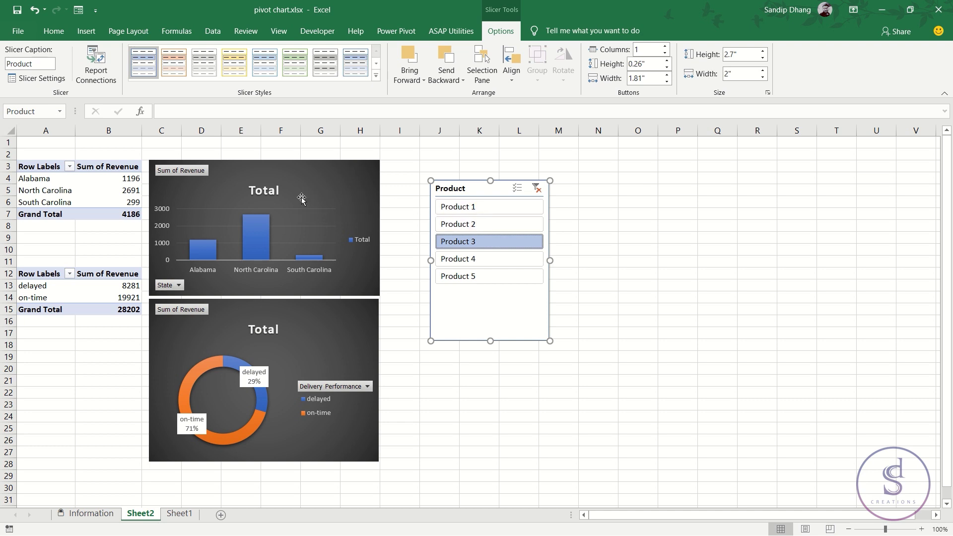
- Move the Product slicer right beside the column chart, level with its upper edge, and shrink its height to about 1.93"
left_click_drag(452, 185, 408, 167)
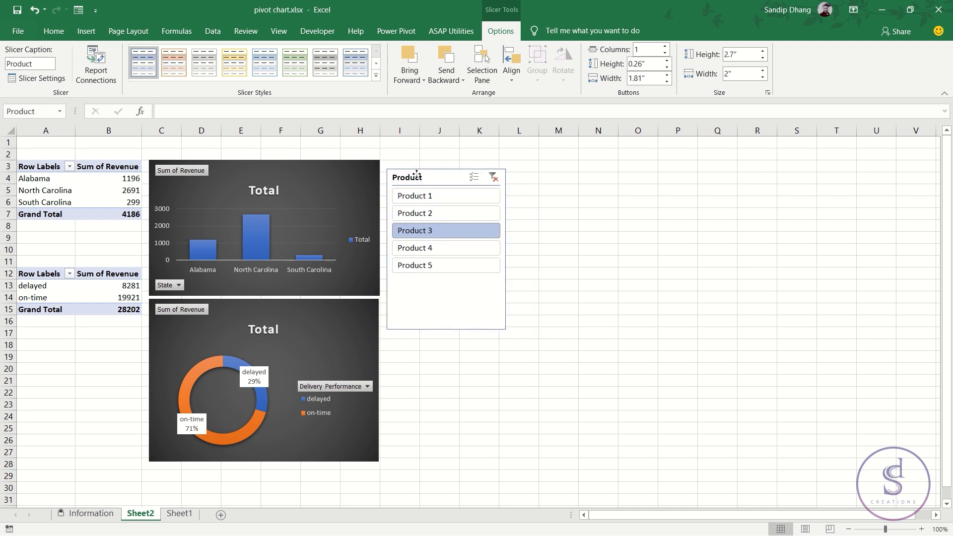
left_click_drag(447, 323, 447, 276)
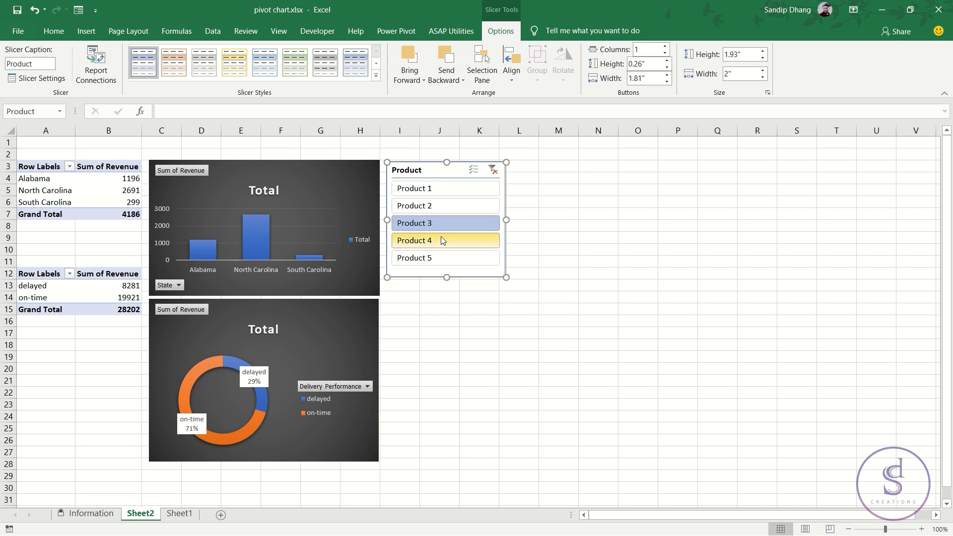
right_click(424, 172)
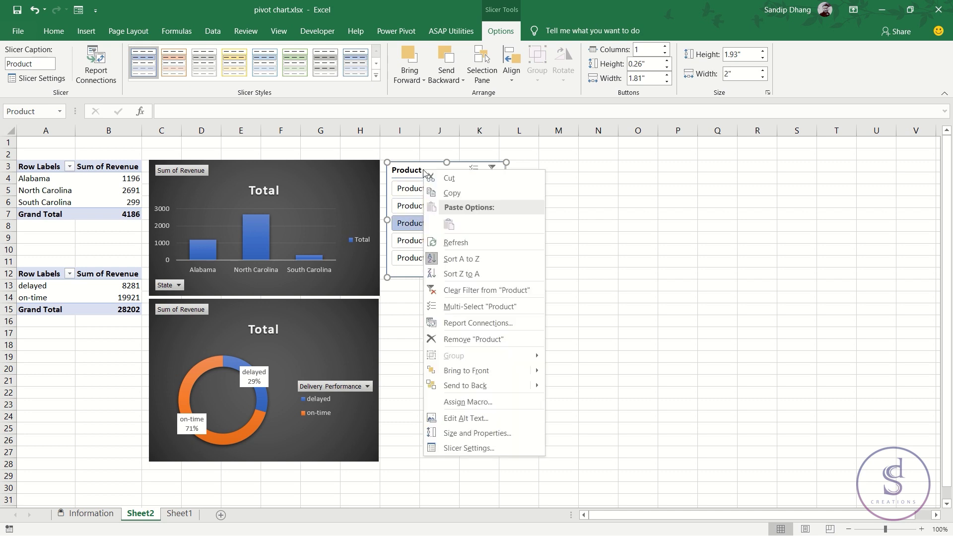
left_click(486, 323)
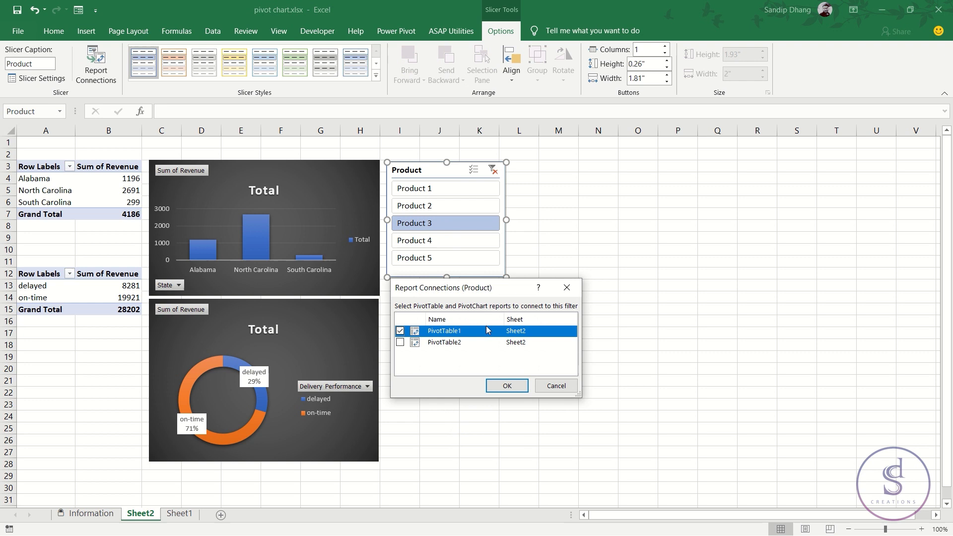
left_click(400, 343)
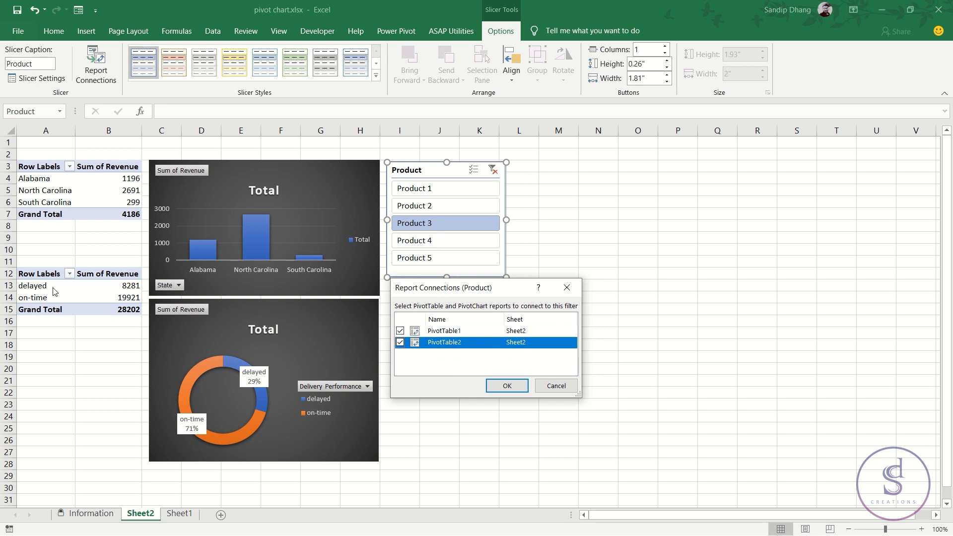
key("Return")
- Check the PivotTable names of the delivery performance table and the state table
left_click_drag(27, 286, 109, 286)
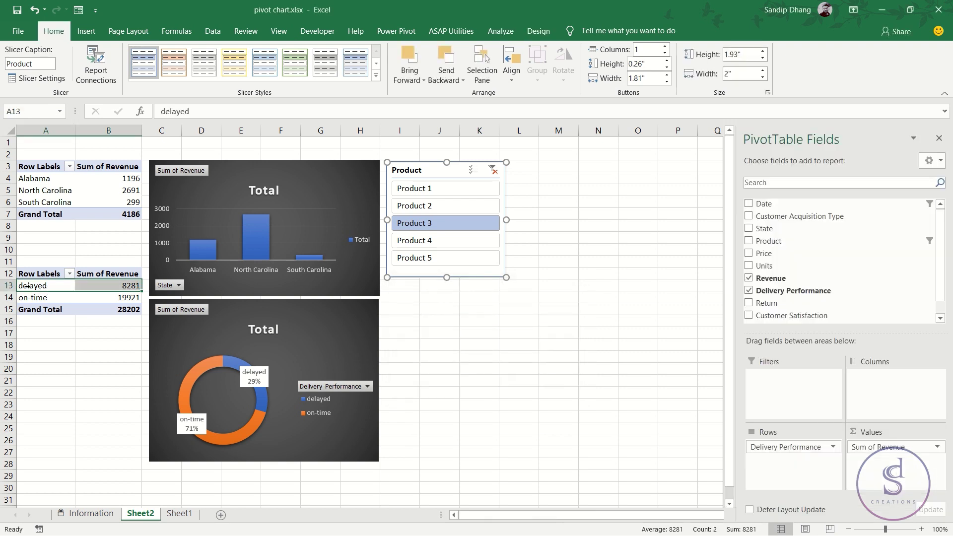
left_click(500, 31)
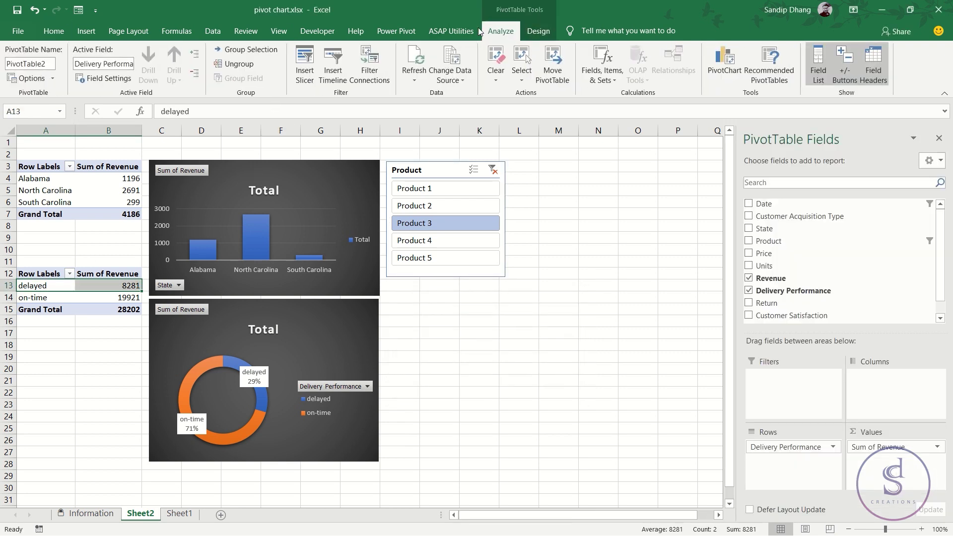
left_click(95, 198)
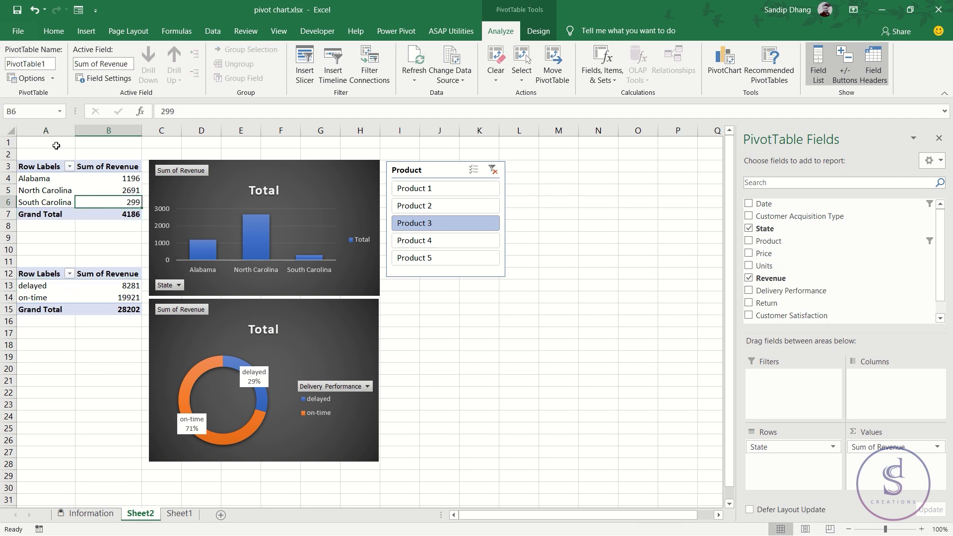
- Add PivotTable2 to the Product slicer's report connections, alongside PivotTable1
right_click(415, 173)
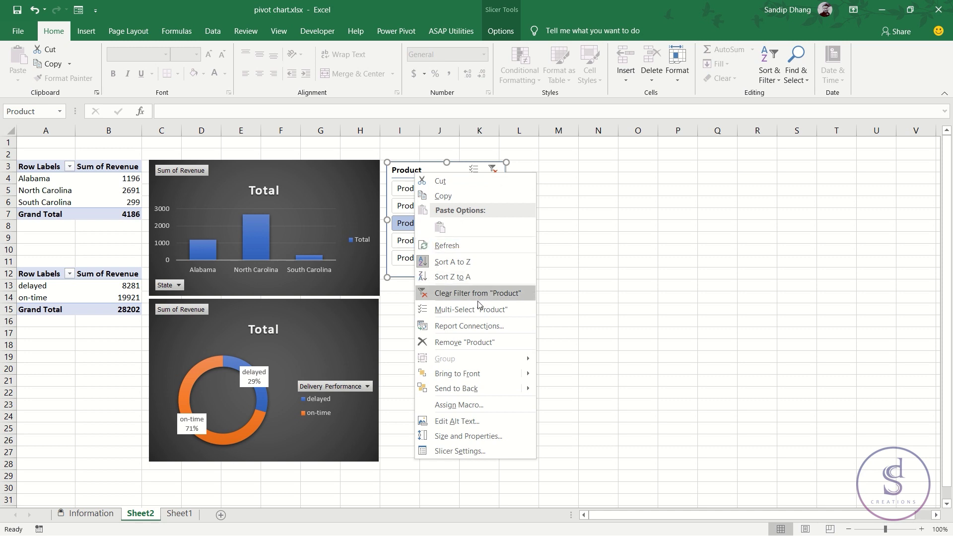
left_click(484, 326)
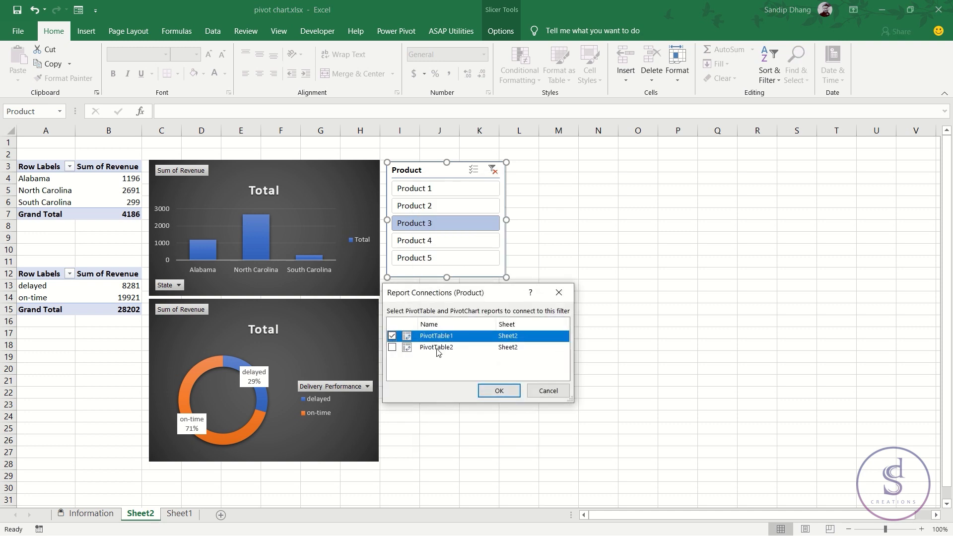
left_click(392, 348)
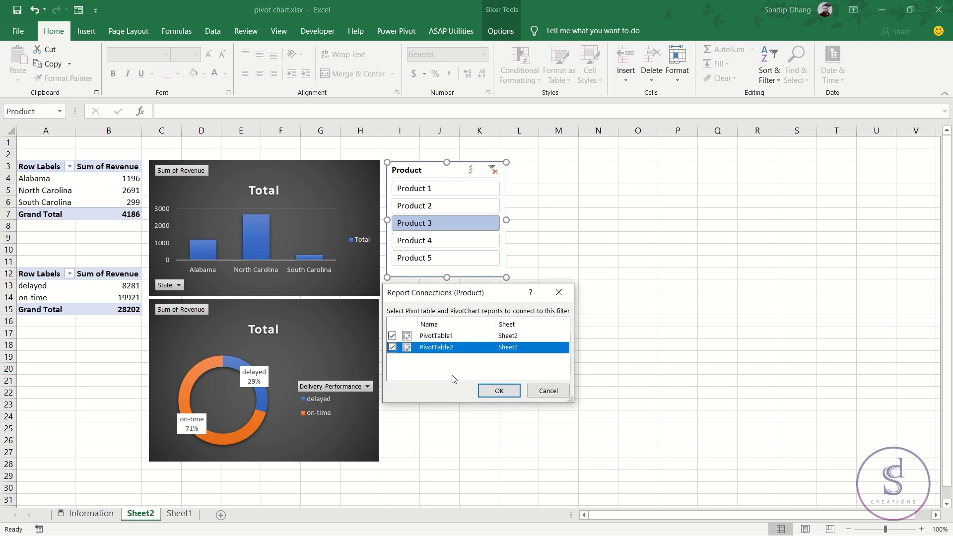
left_click(496, 390)
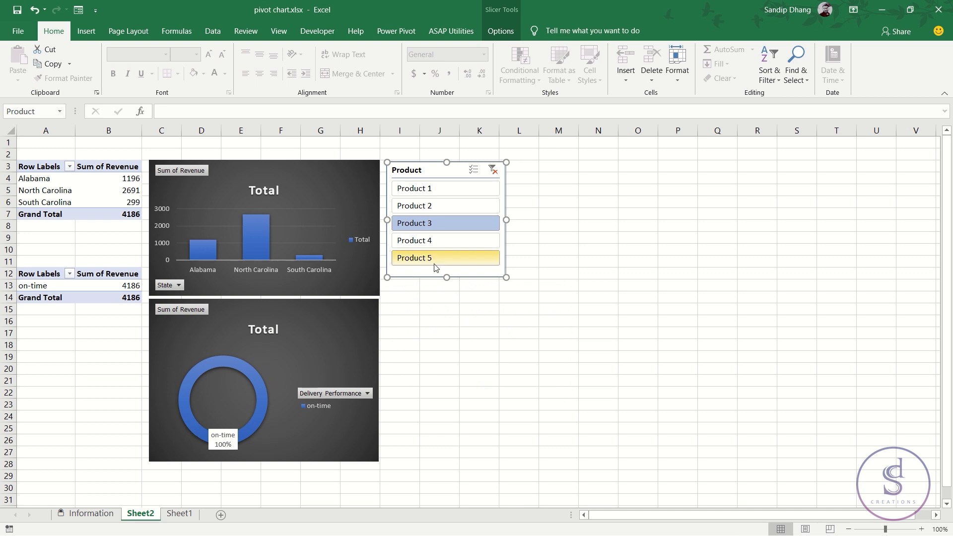
- Filter both charts through the connected slicer by single products in turn, covering Products 5, 2, 4 and 3, and finish on Product 1
left_click(448, 253)
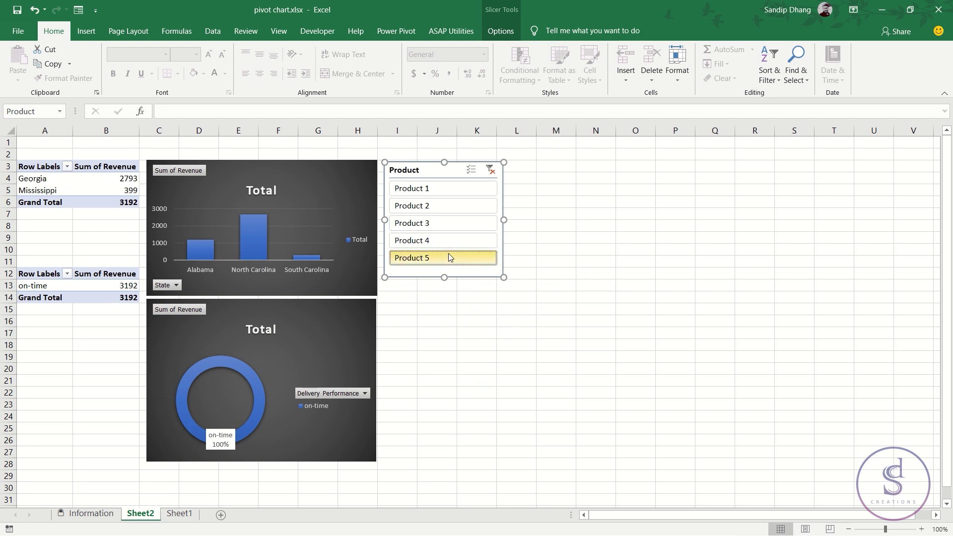
left_click(459, 200)
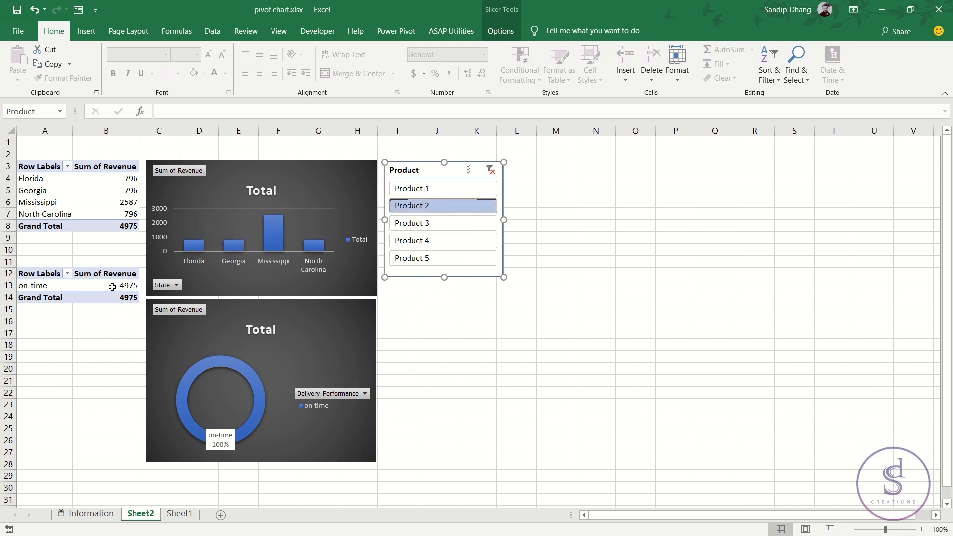
left_click(134, 287)
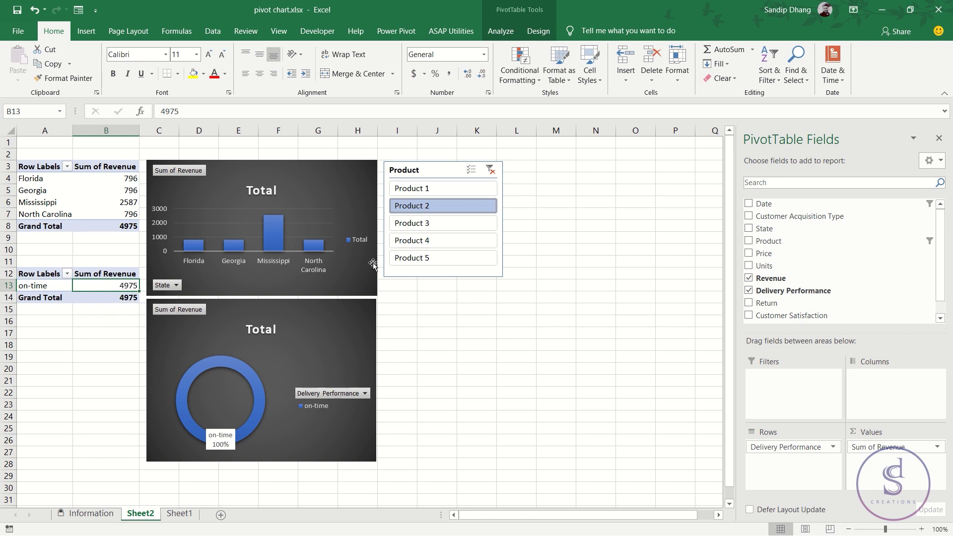
left_click(434, 237)
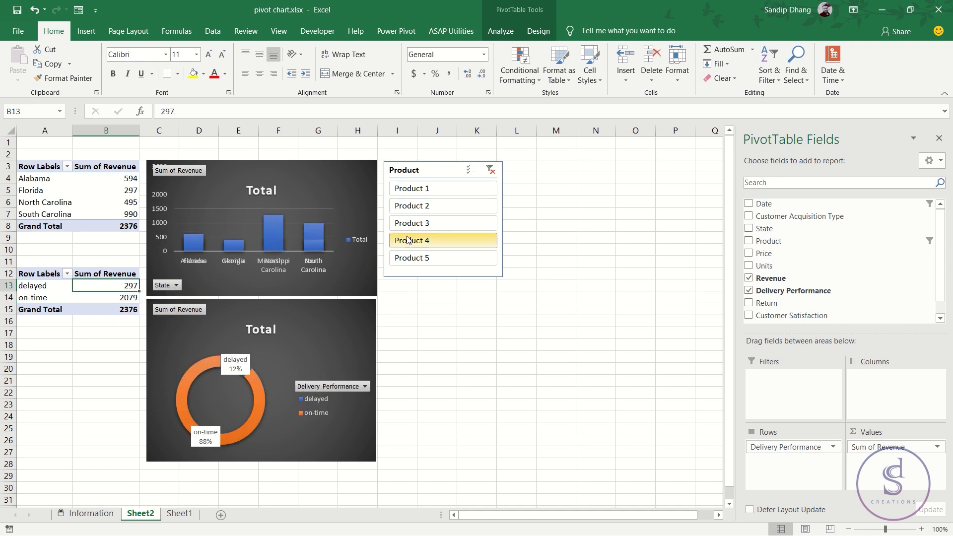
left_click(443, 261)
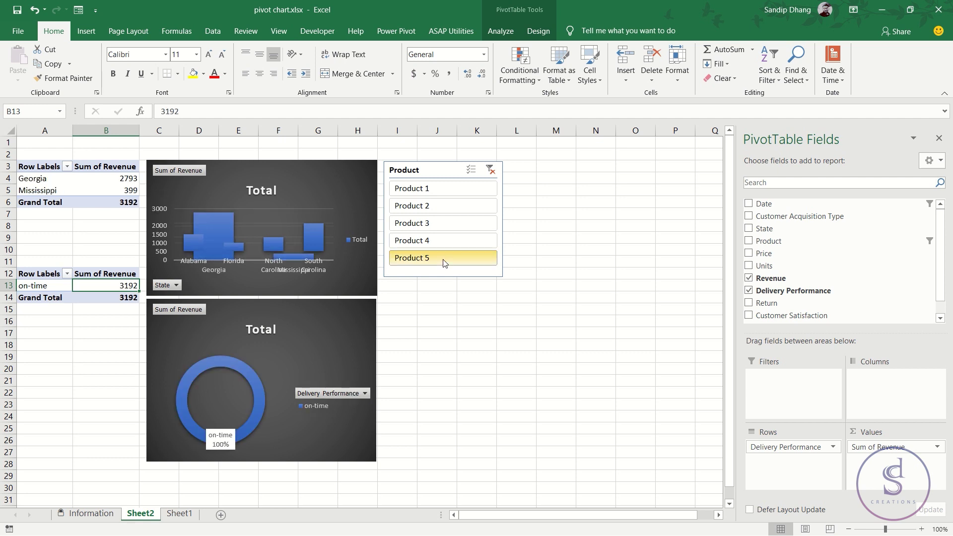
left_click(445, 226)
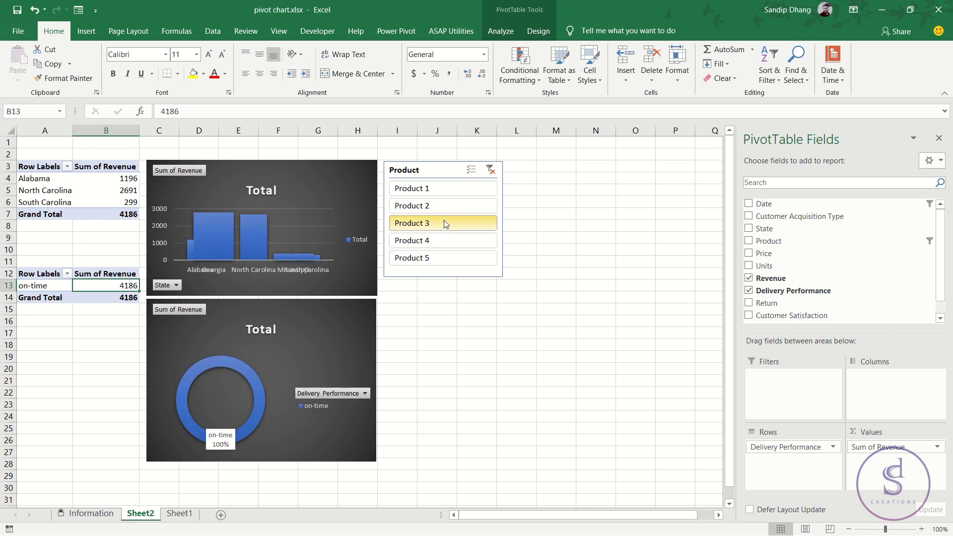
left_click(446, 200)
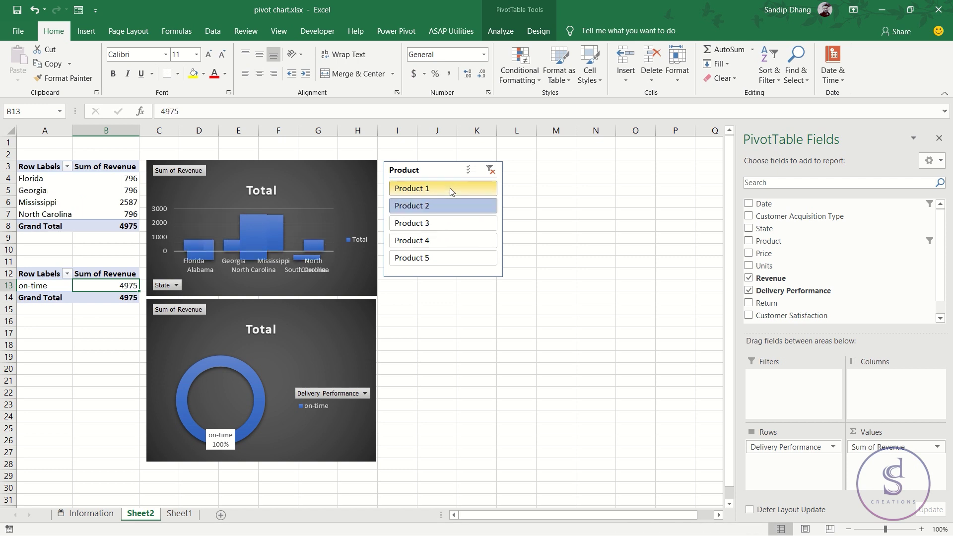
left_click(451, 192)
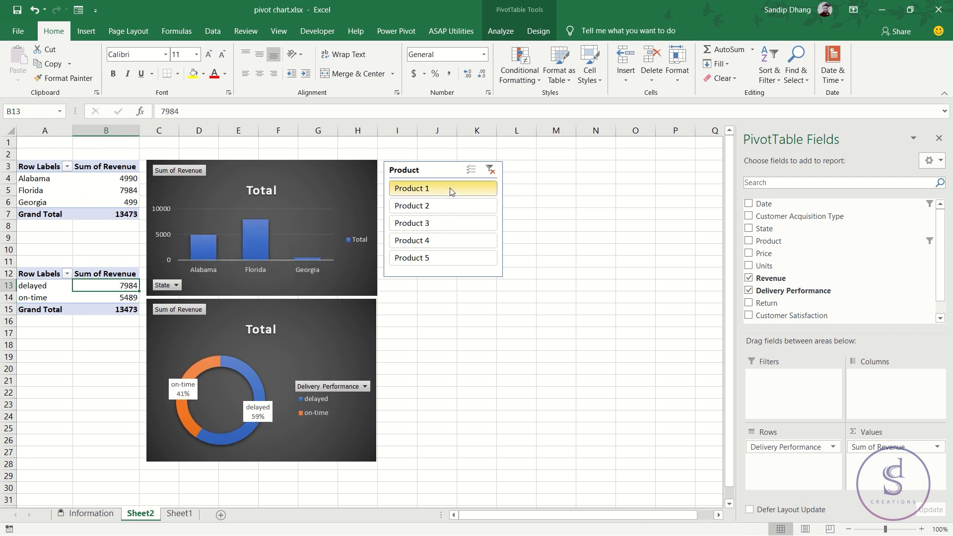
left_click(445, 247)
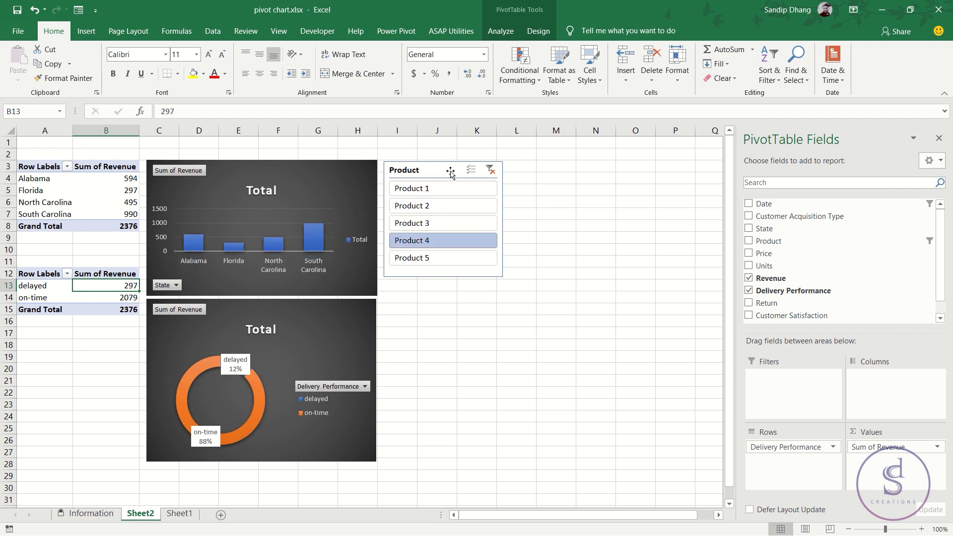
left_click(441, 187)
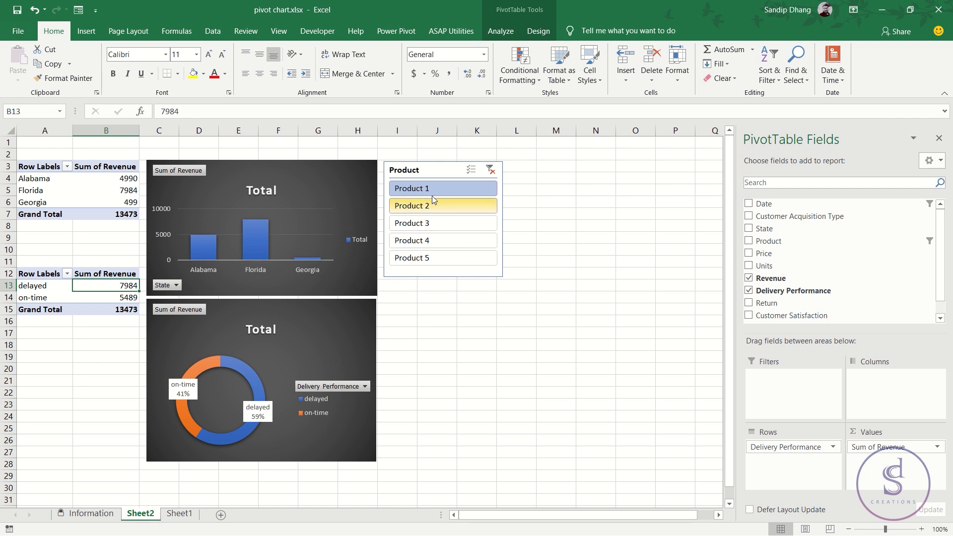
- Filter both charts by several products at once, combining Product 1 with Products 4, 3, 2 and 5 and dropping Product 4, and clear the product filter
left_click(436, 243, "ctrl")
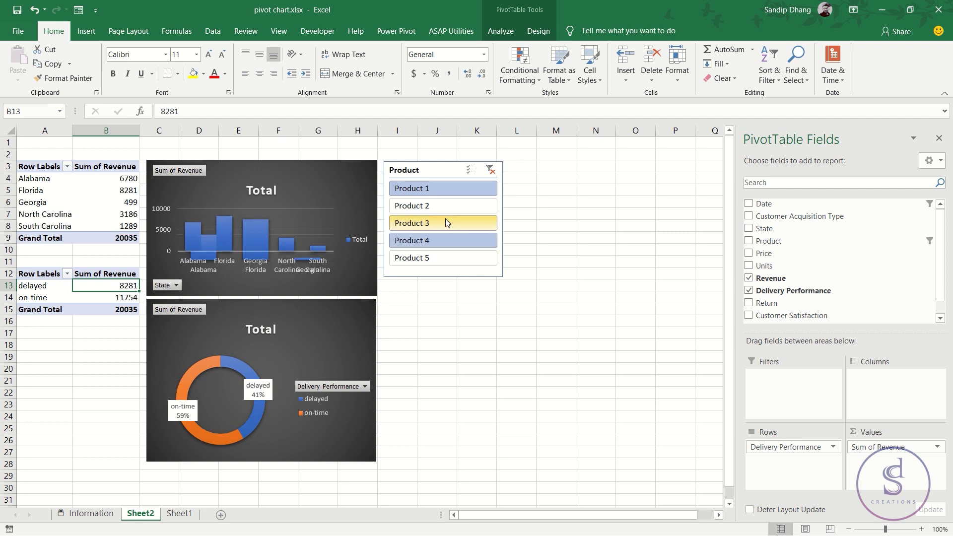
left_click(446, 223, "ctrl")
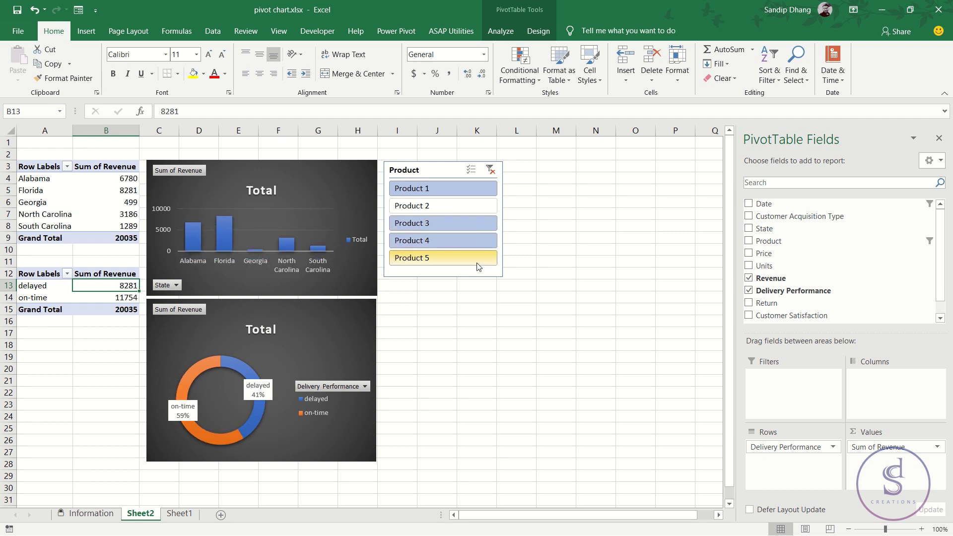
left_click(472, 171)
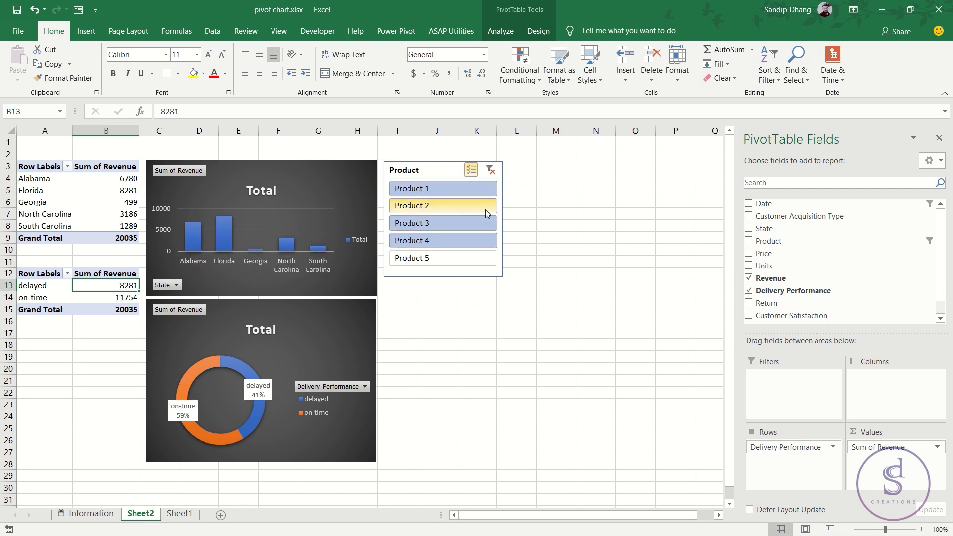
left_click(465, 206)
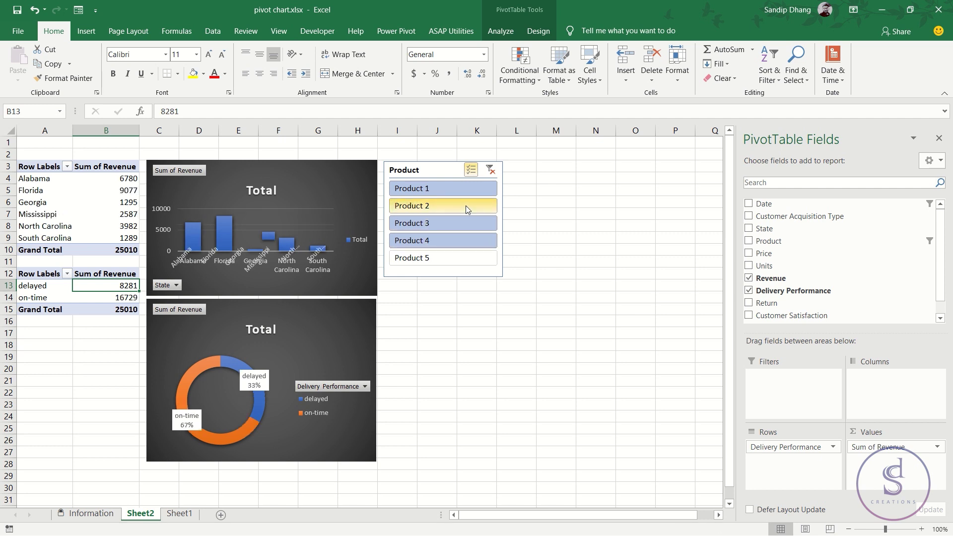
left_click(469, 240)
left_click(462, 258)
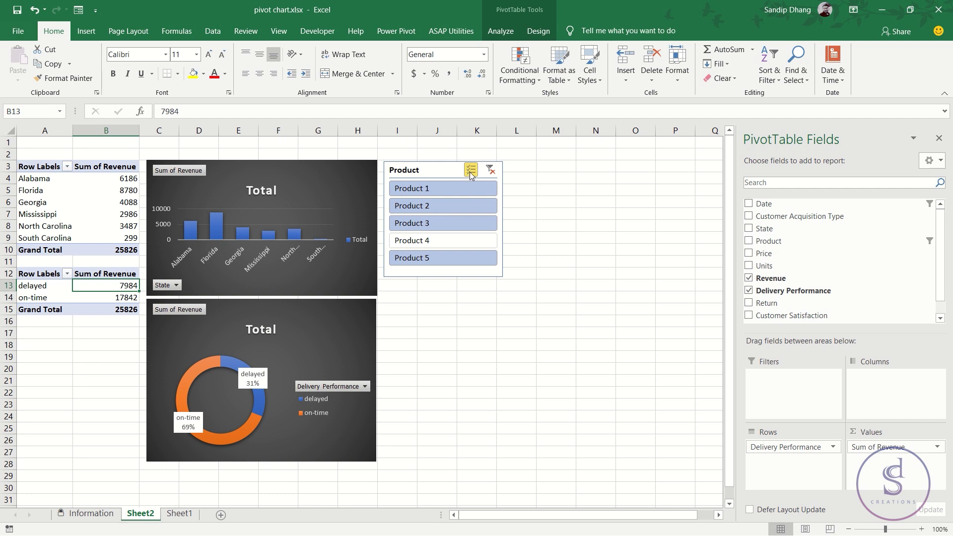
left_click(490, 171)
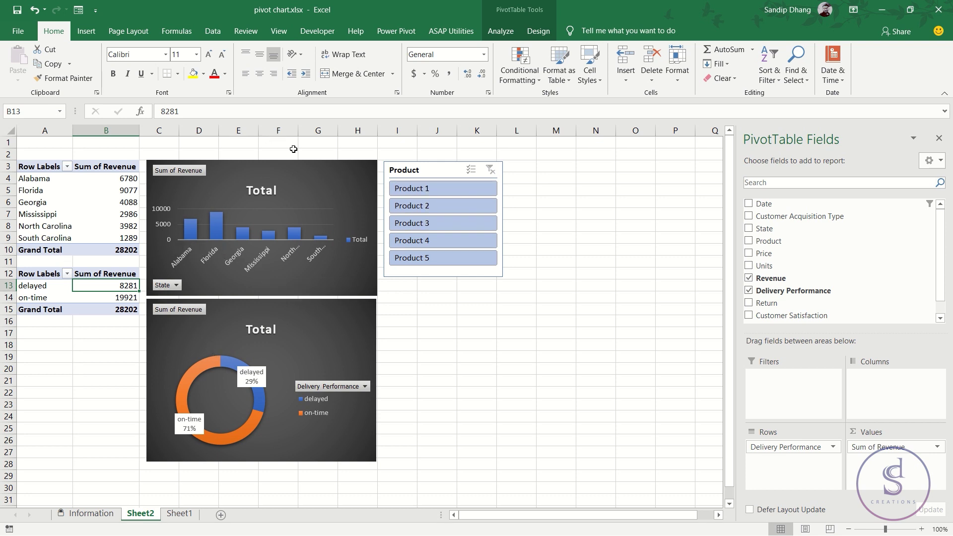
- Insert a Date timeline for the state column chart and place it below the Product slicer, beside the doughnut chart
left_click(308, 170)
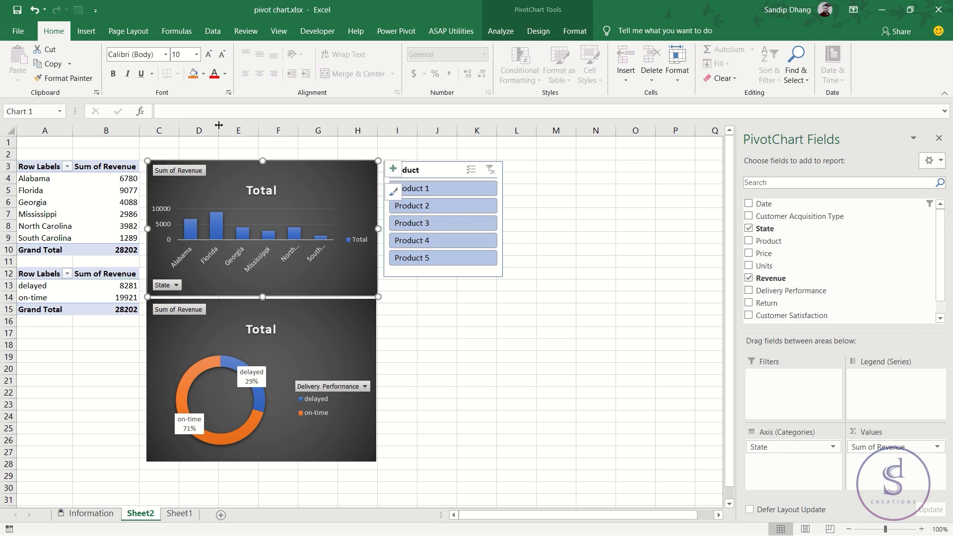
left_click(86, 32)
left_click(723, 79)
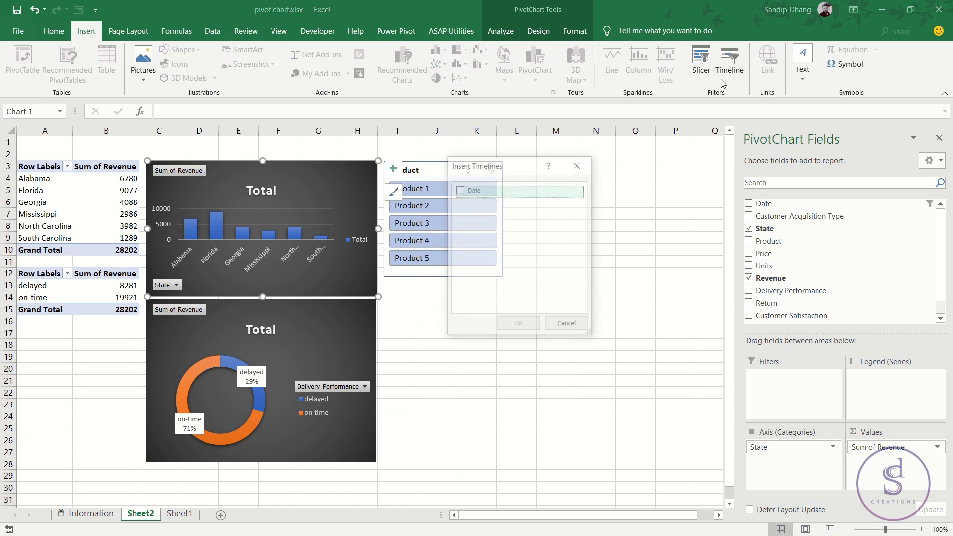
left_click(498, 194)
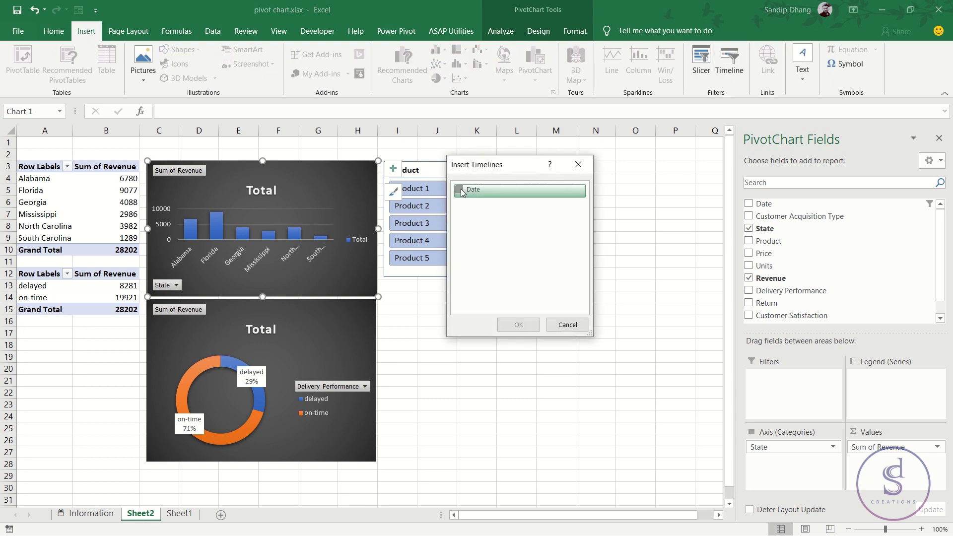
left_click(529, 325)
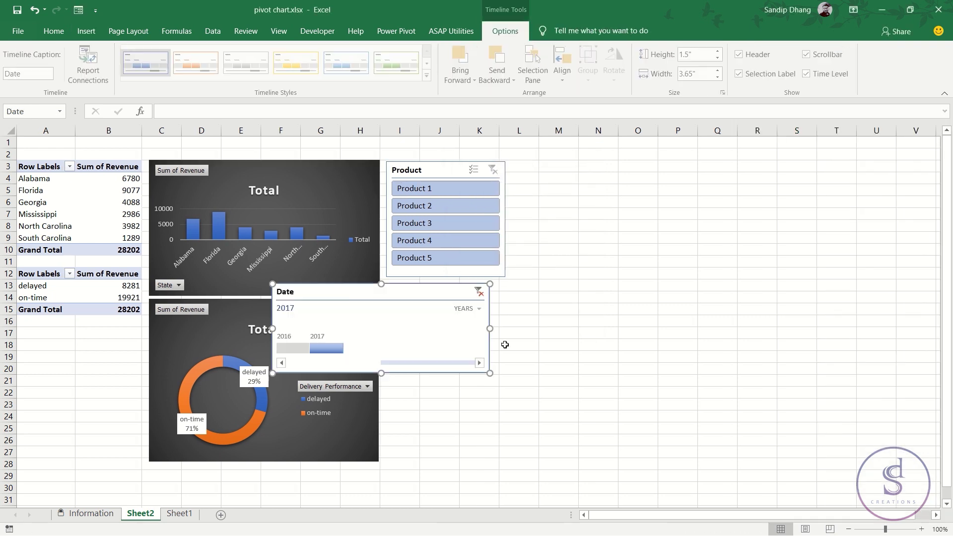
left_click_drag(456, 292, 568, 306)
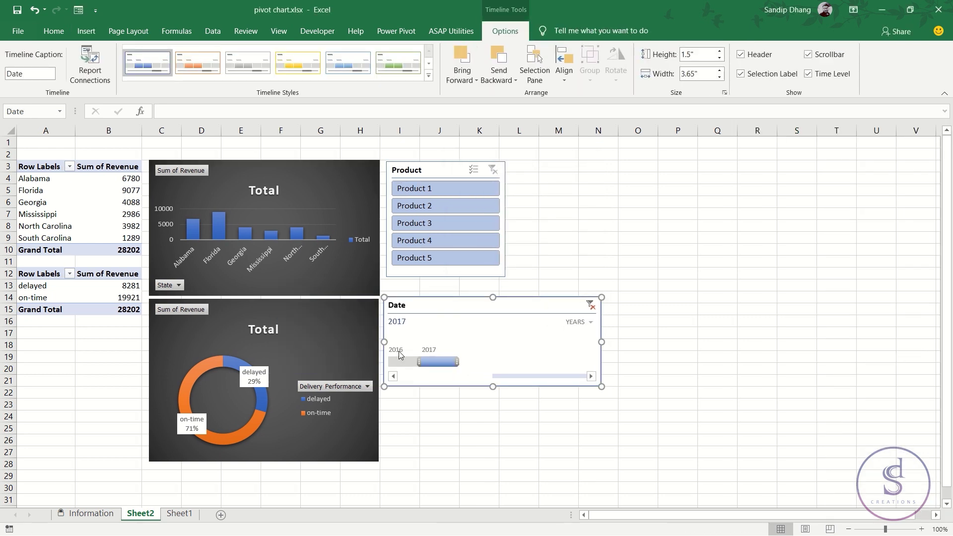
- Filter the Date timeline to 2017 and add PivotTable2 to its report connections, alongside PivotTable1
left_click(426, 362)
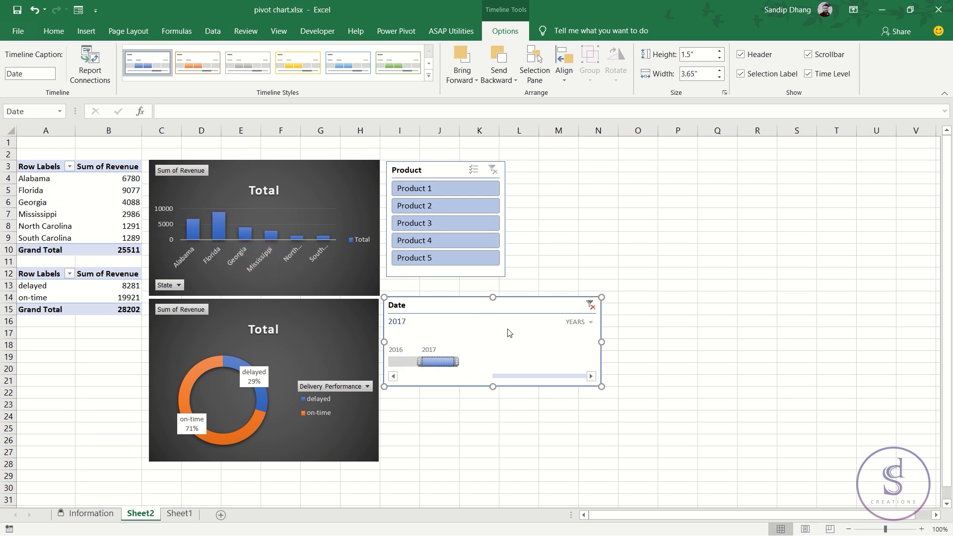
right_click(532, 303)
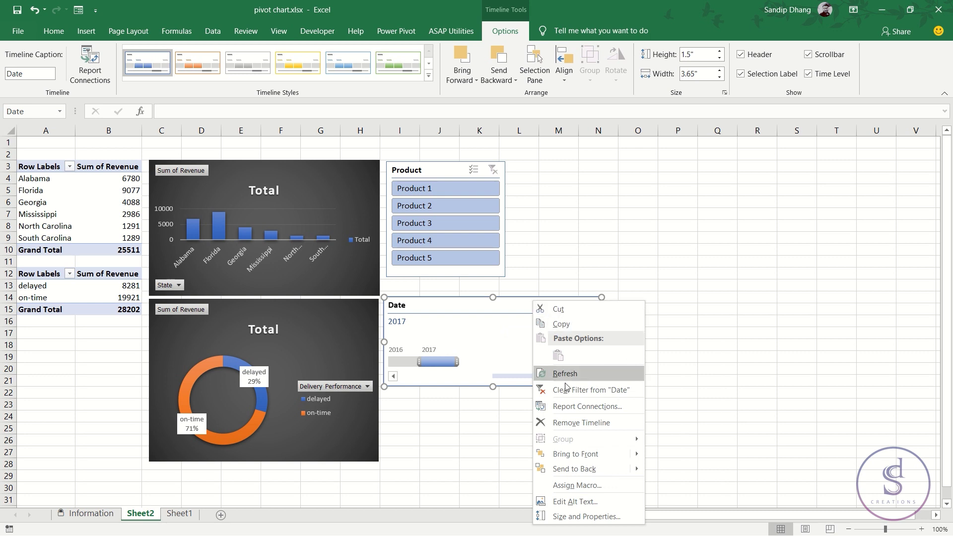
left_click(566, 407)
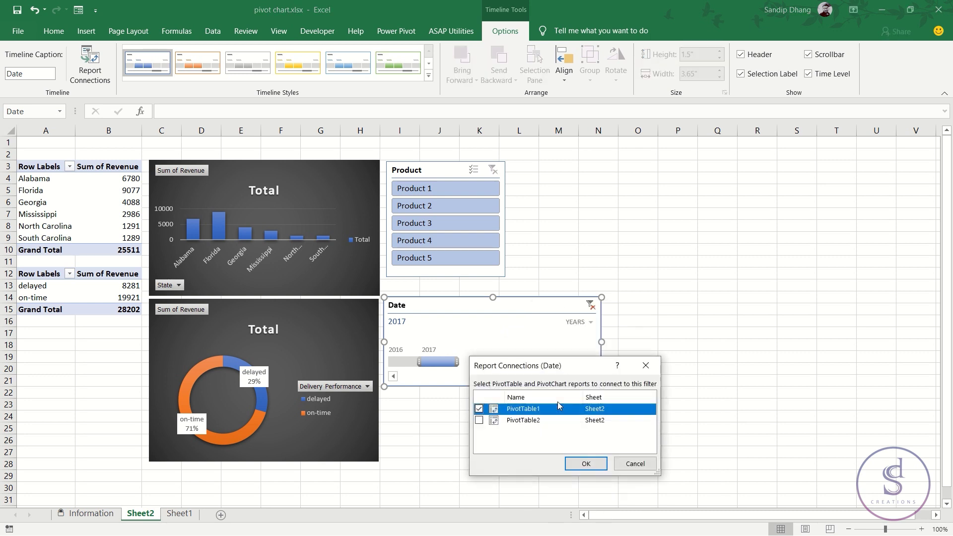
left_click(481, 422)
left_click(580, 466)
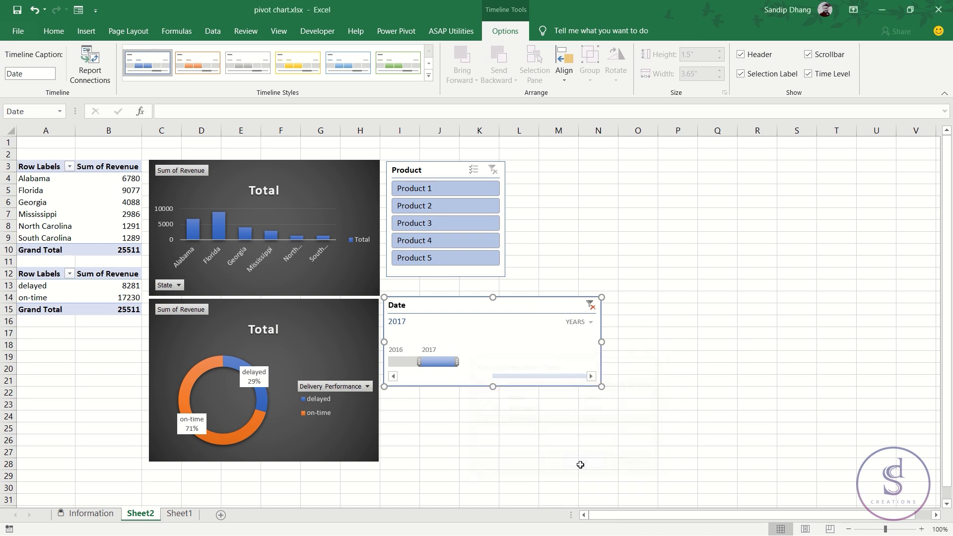
left_click(437, 362)
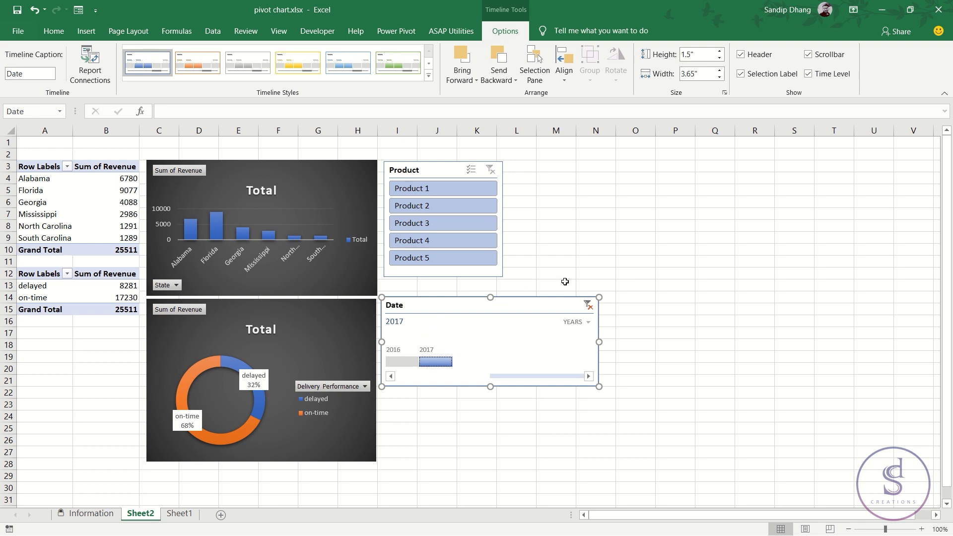
- Apply the light green style to the Date timeline and select the Product slicer
left_click(335, 68)
left_click(397, 64)
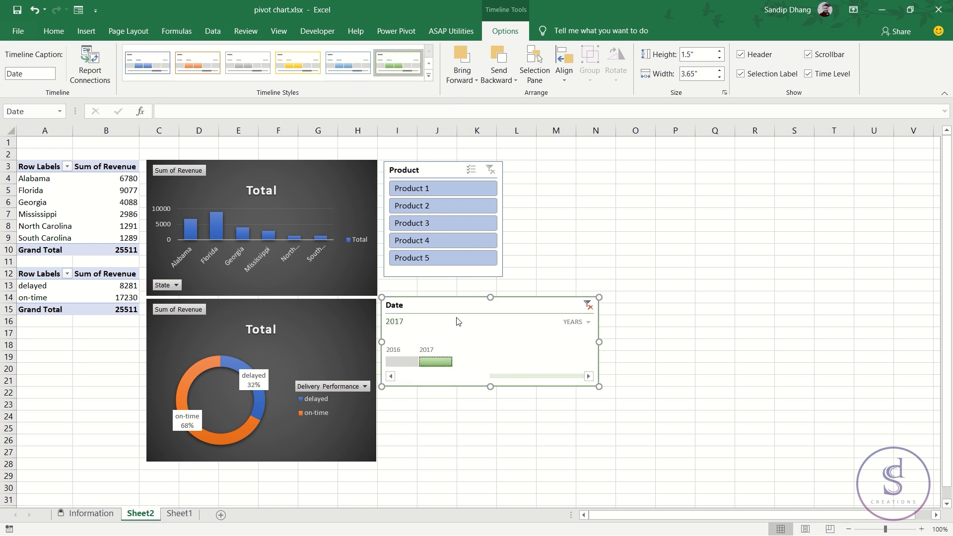
left_click(399, 171)
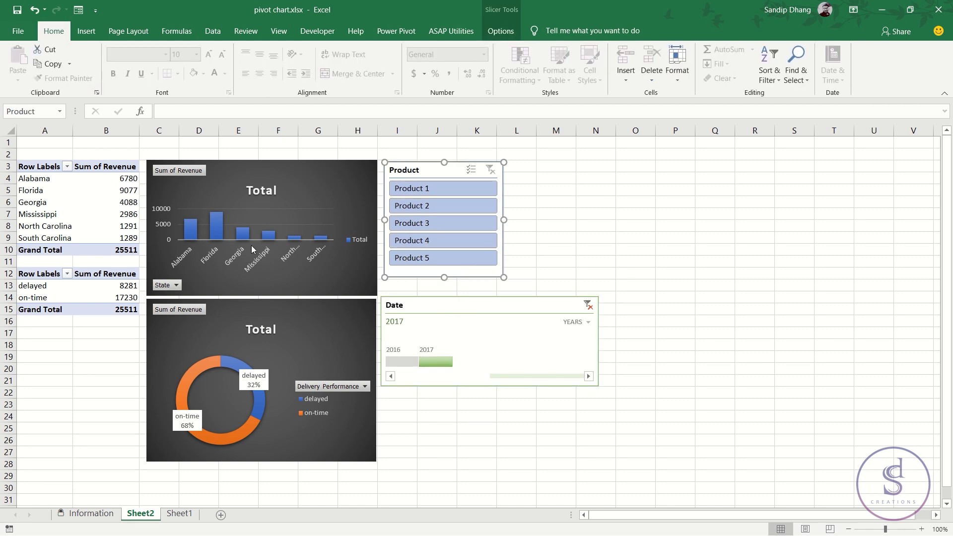